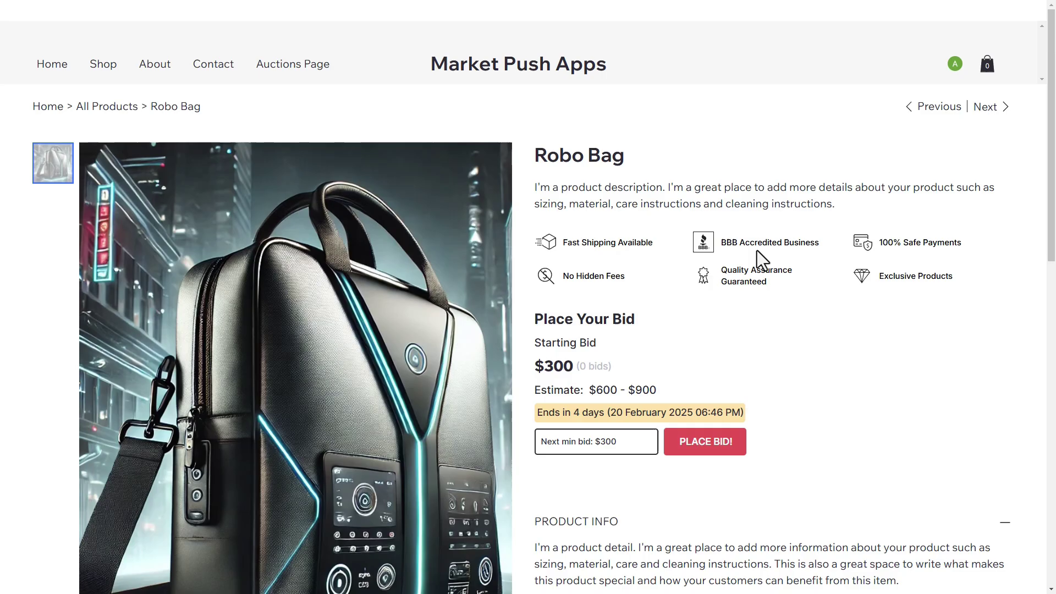
# Place a $300 bid on the Robo Bag and confirm it.
pyautogui.click(637, 438)
pyautogui.write('300')
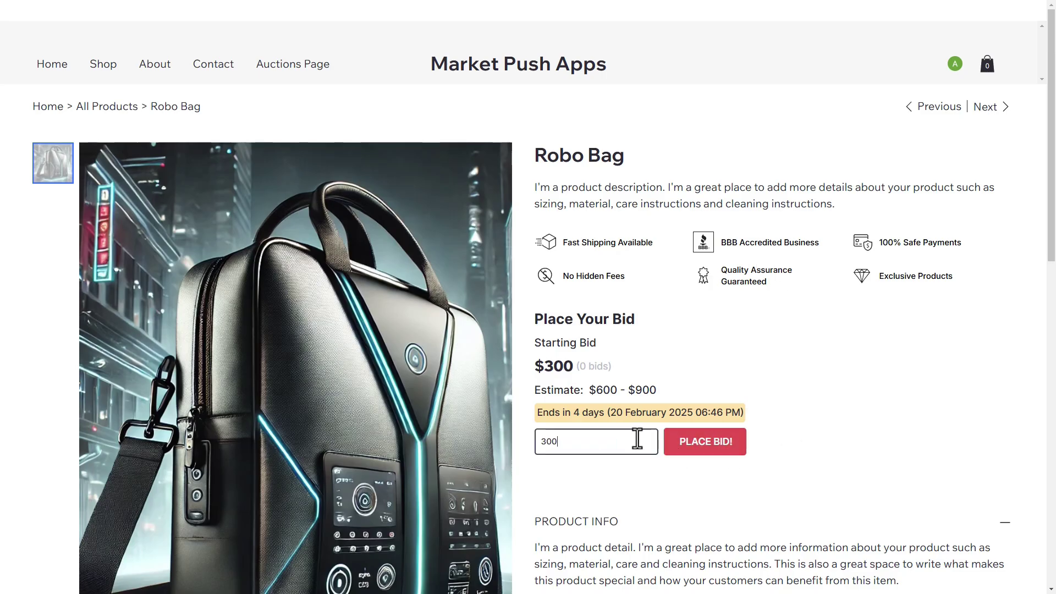
pyautogui.click(675, 449)
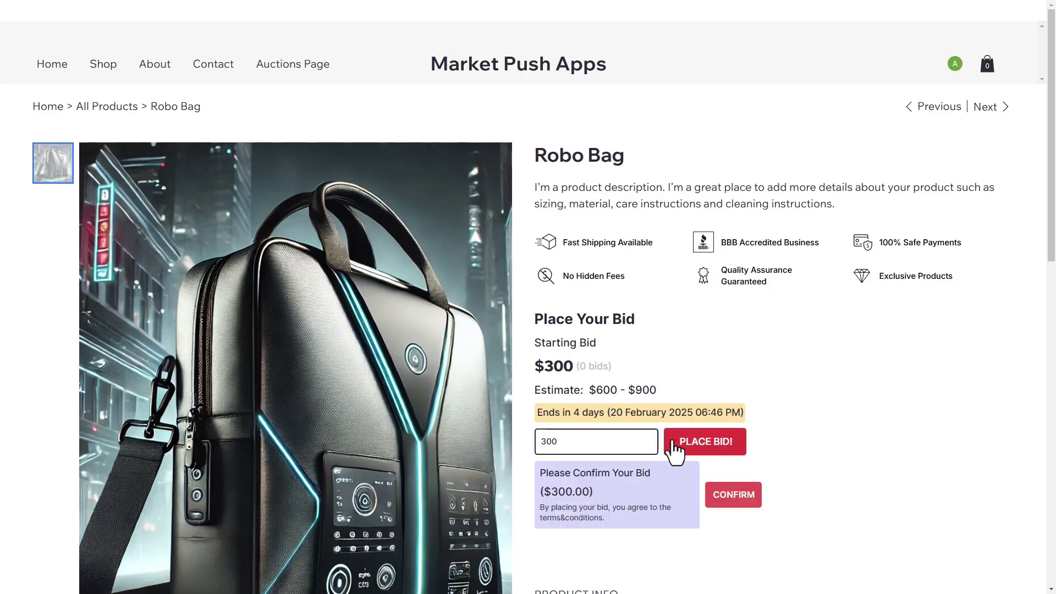
pyautogui.click(718, 495)
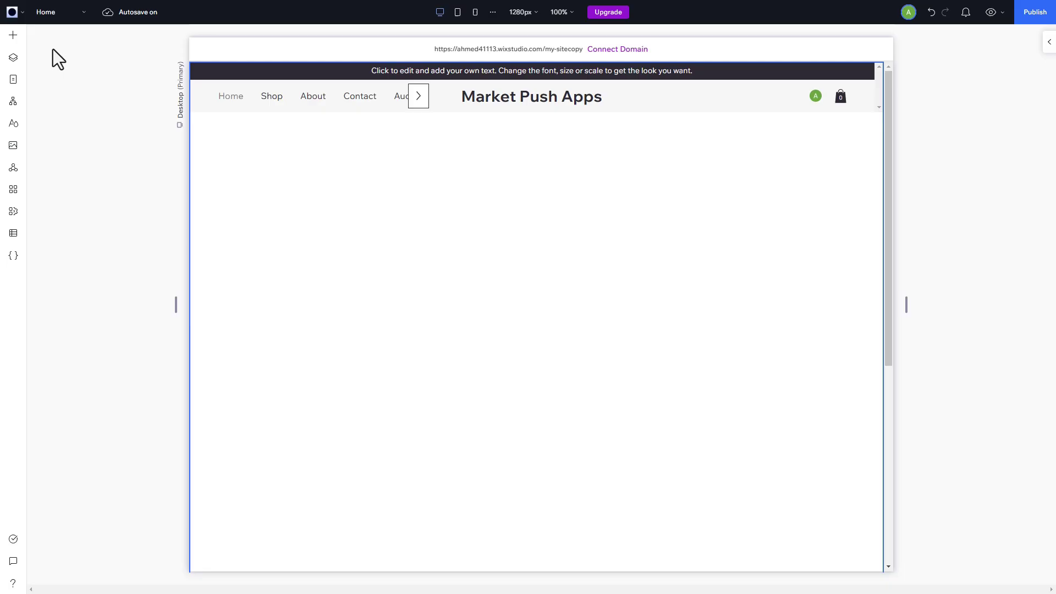
# Switch the editor to the Product Page and select its Stylish bag product element.
pyautogui.click(68, 16)
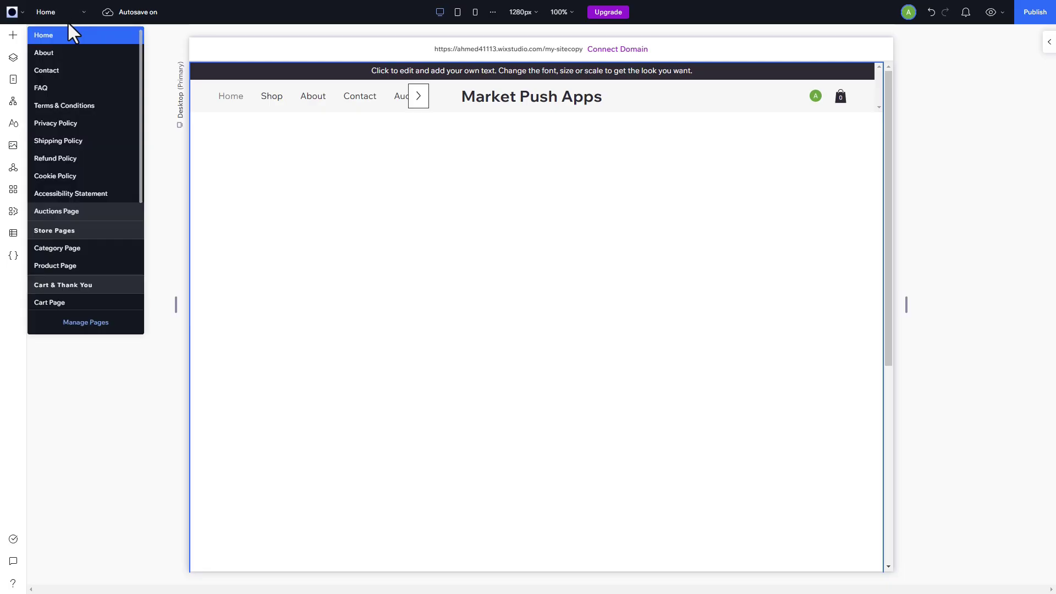
pyautogui.click(89, 265)
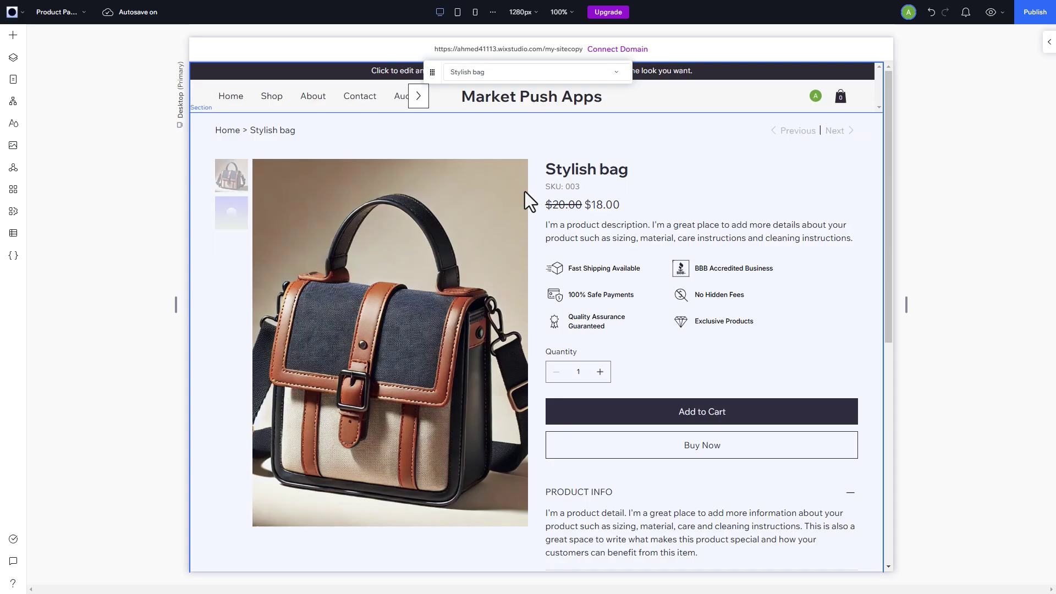
pyautogui.click(671, 159)
pyautogui.click(689, 151)
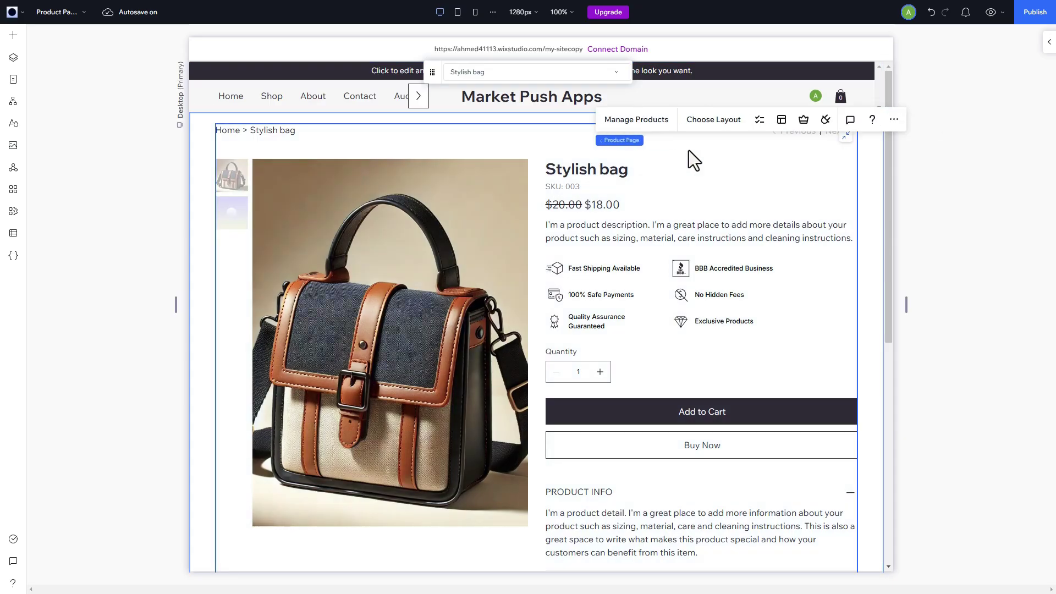
# Add the Product Auction plugin to the product page and approve the Auction Store installation.
pyautogui.click(819, 125)
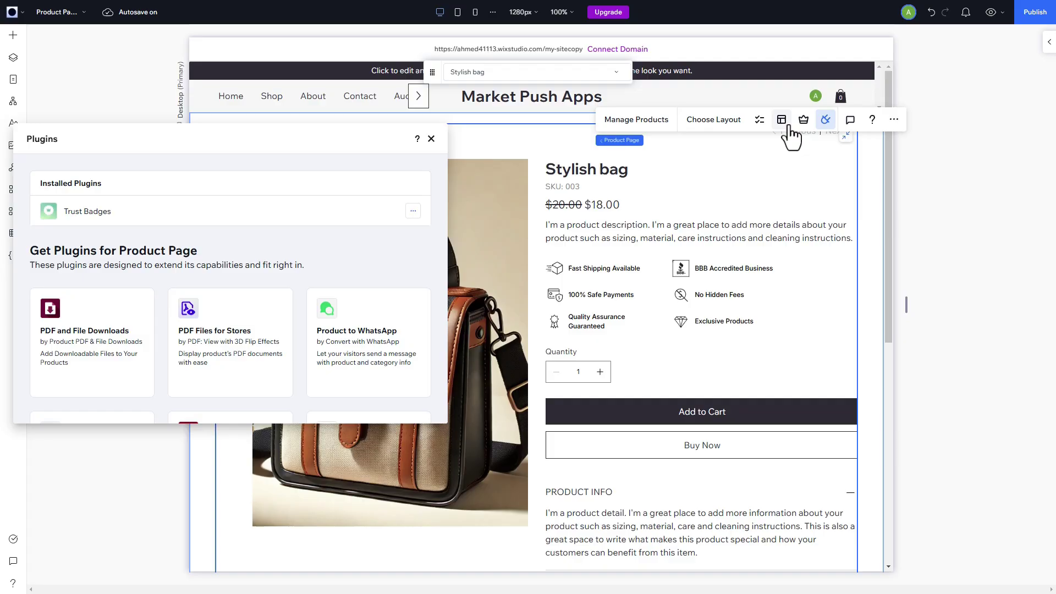
pyautogui.scroll(-8, 295, 242)
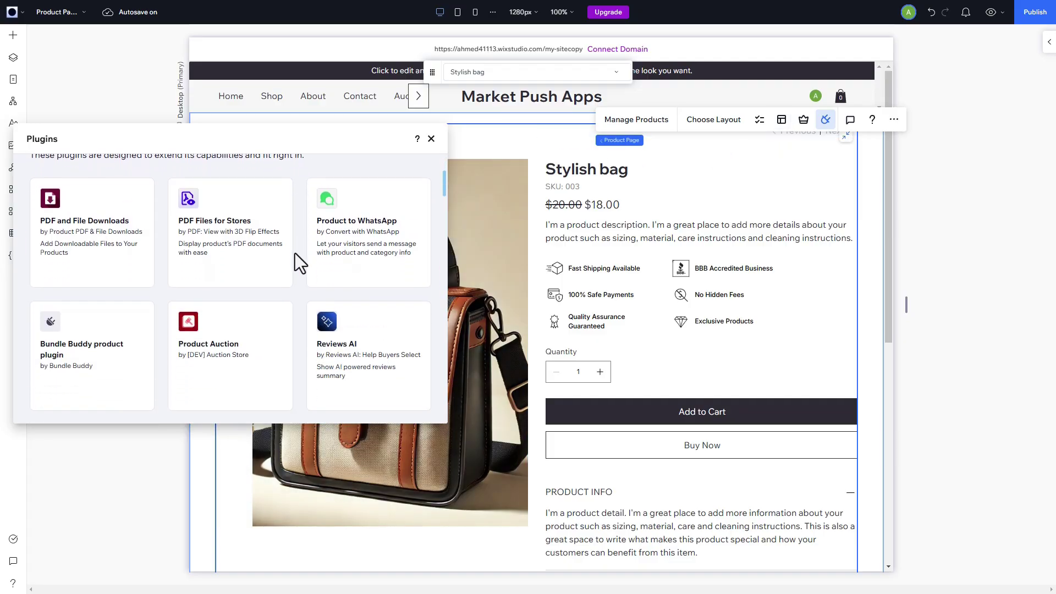
pyautogui.scroll(-10, 254, 335)
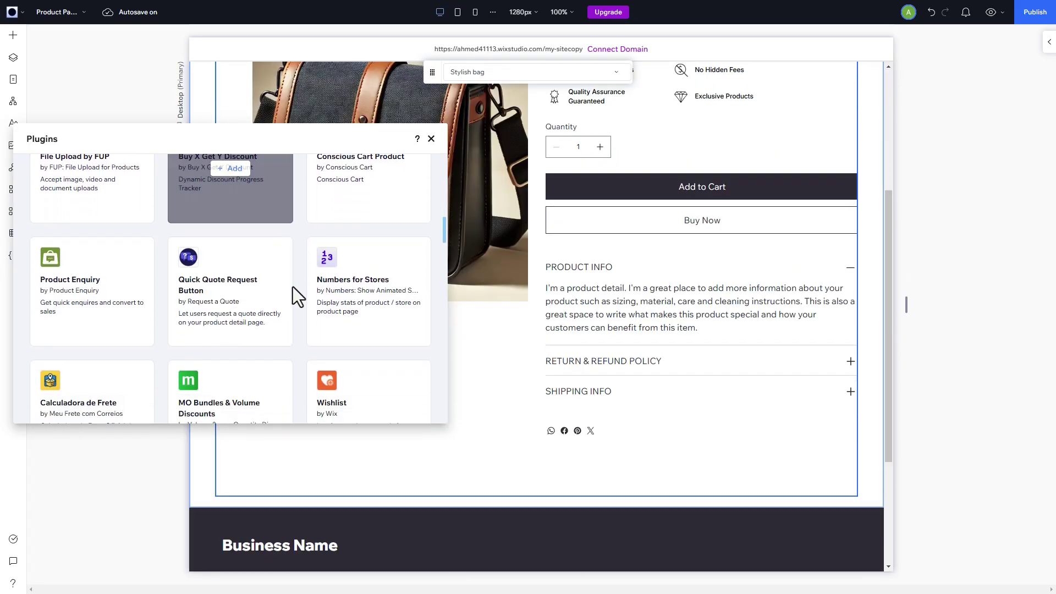
pyautogui.scroll(-10, 293, 286)
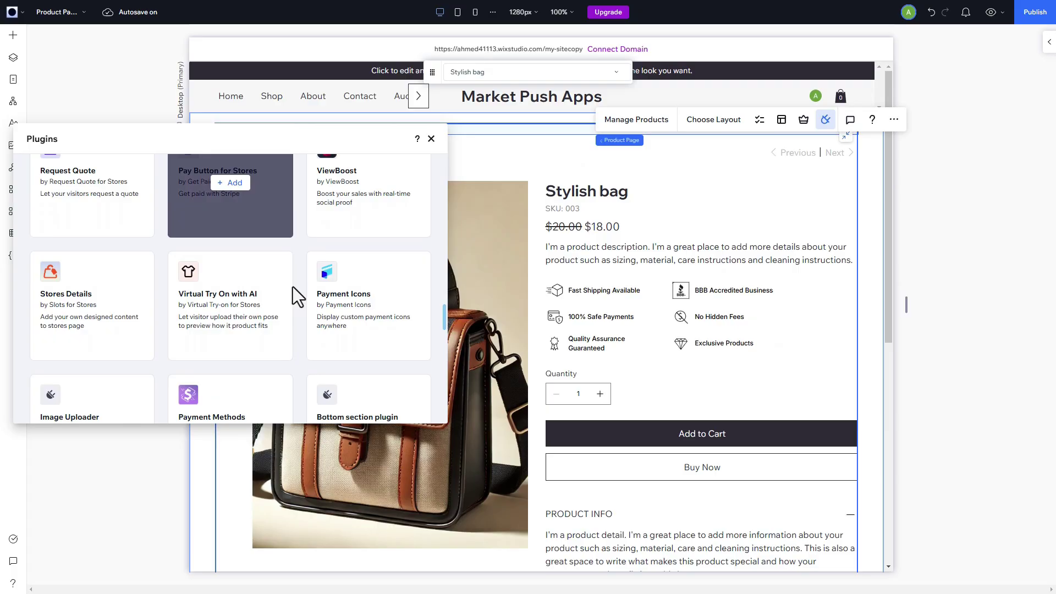
pyautogui.scroll(-10, 297, 295)
pyautogui.moveTo(280, 308)
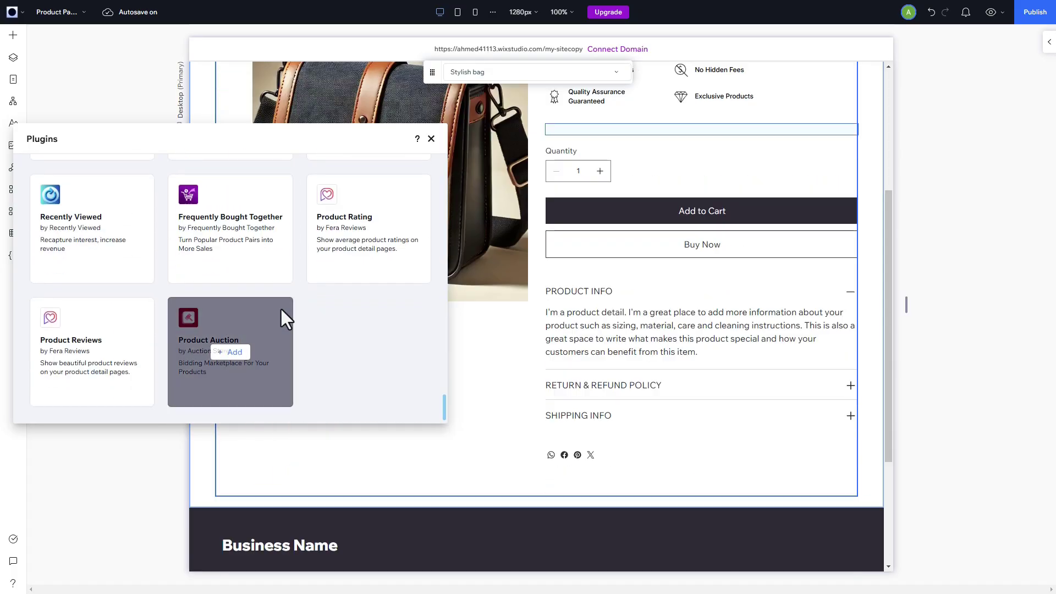
pyautogui.click(231, 353)
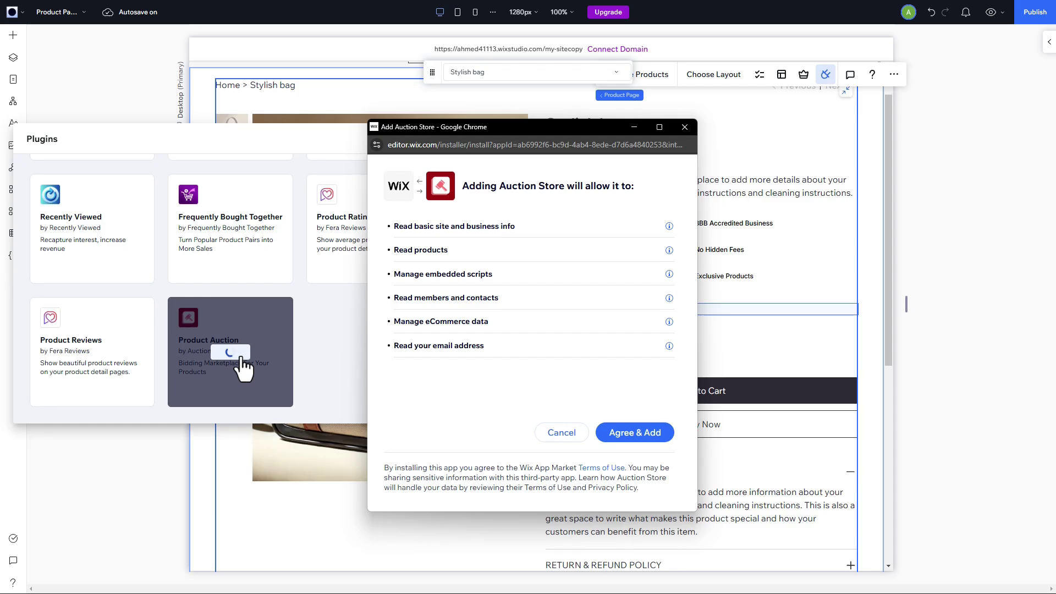
pyautogui.click(626, 440)
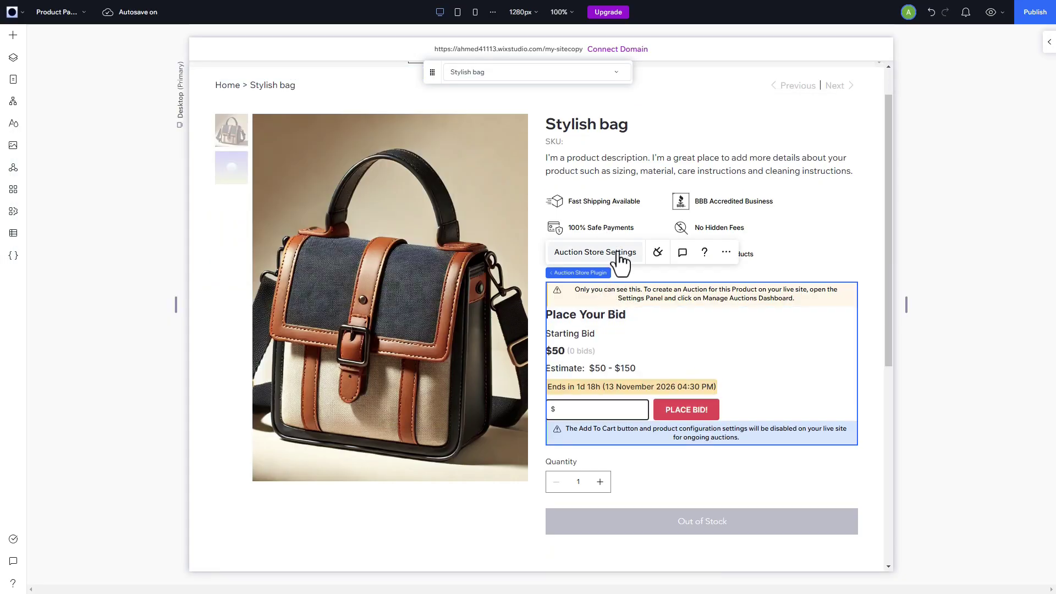
# Publish the site, then open the Auction Store's Manage Auctions dashboard.
pyautogui.click(1035, 24)
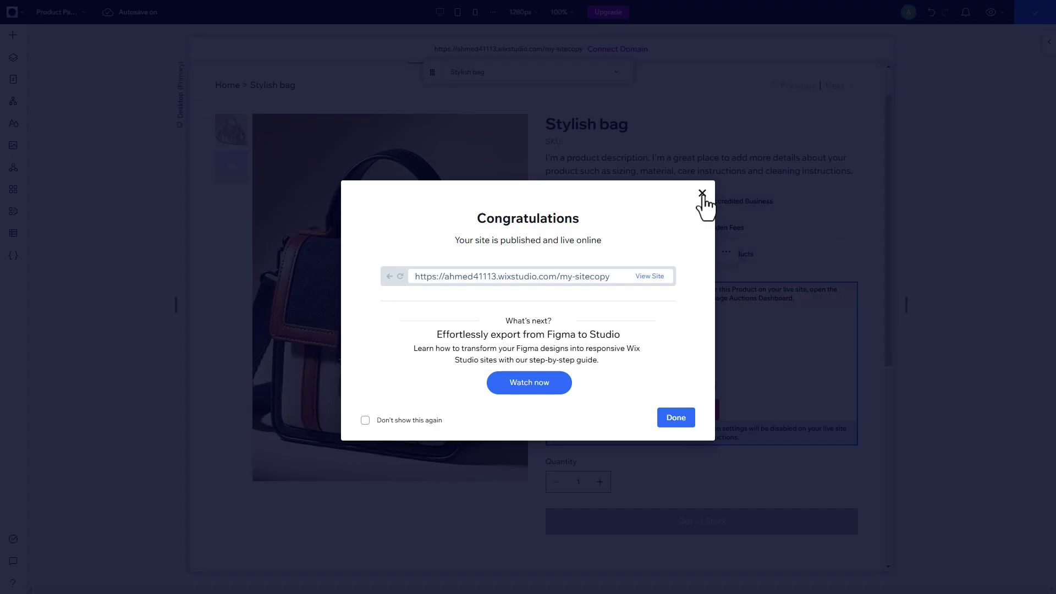
pyautogui.click(702, 193)
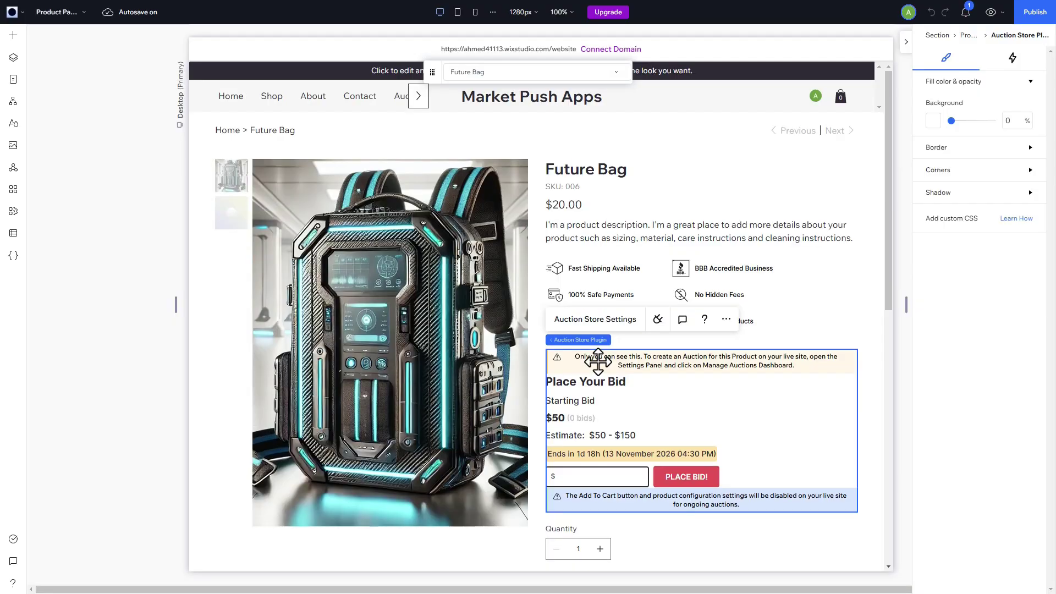
pyautogui.click(630, 321)
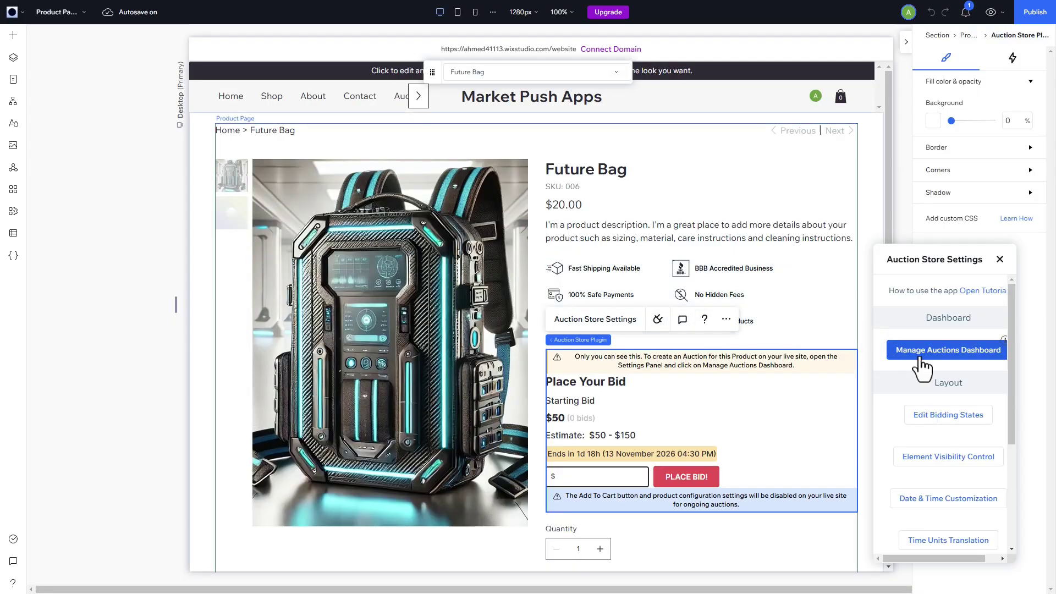
pyautogui.click(916, 289)
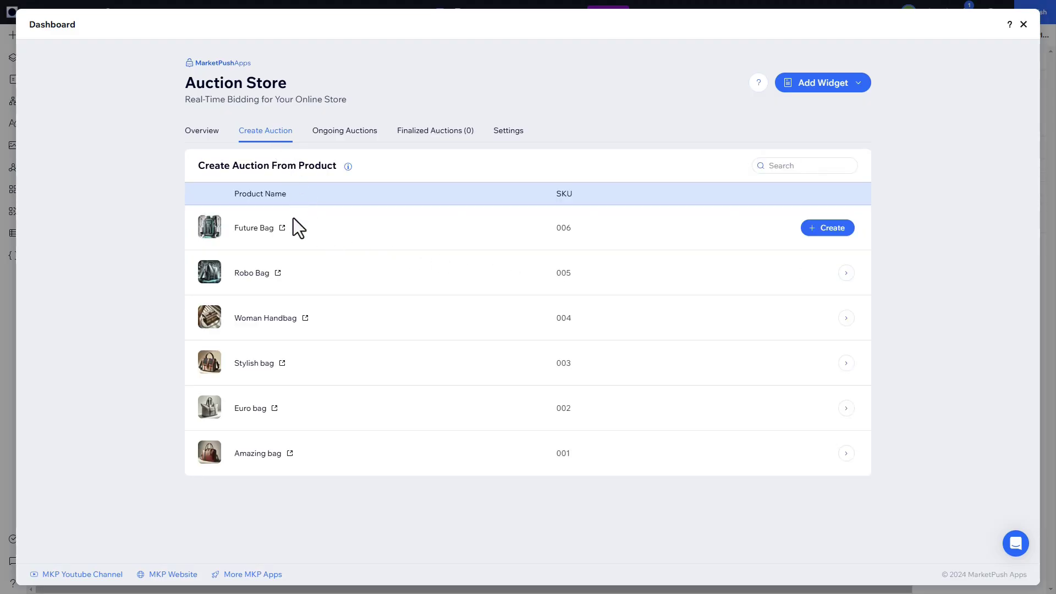
# Create a Future Bag auction: $500 start, $50 minimum increment, starting now, ending Feb 28, 2025.
pyautogui.click(819, 230)
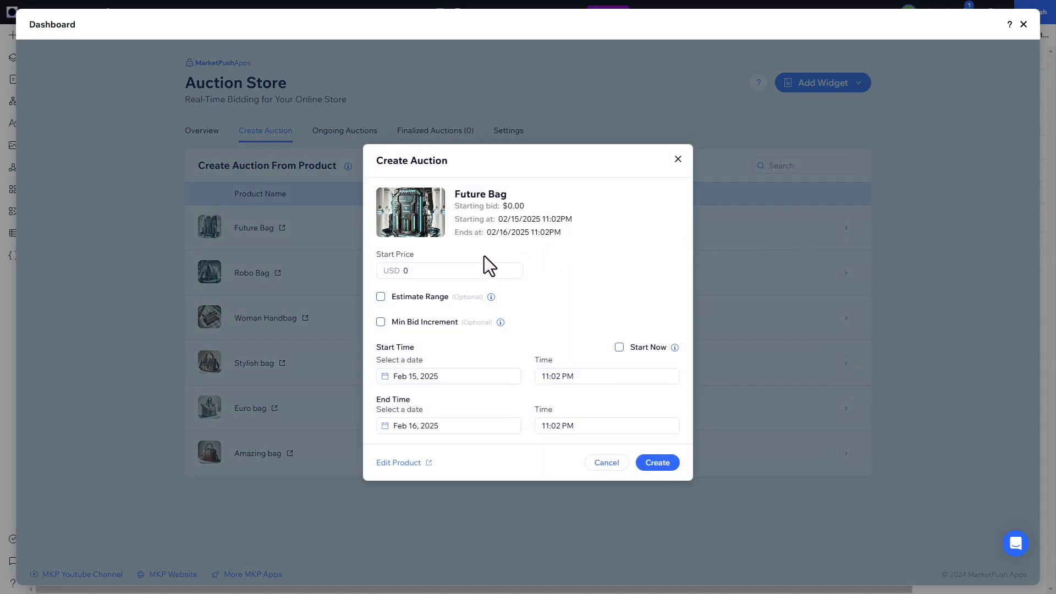
pyautogui.click(444, 270)
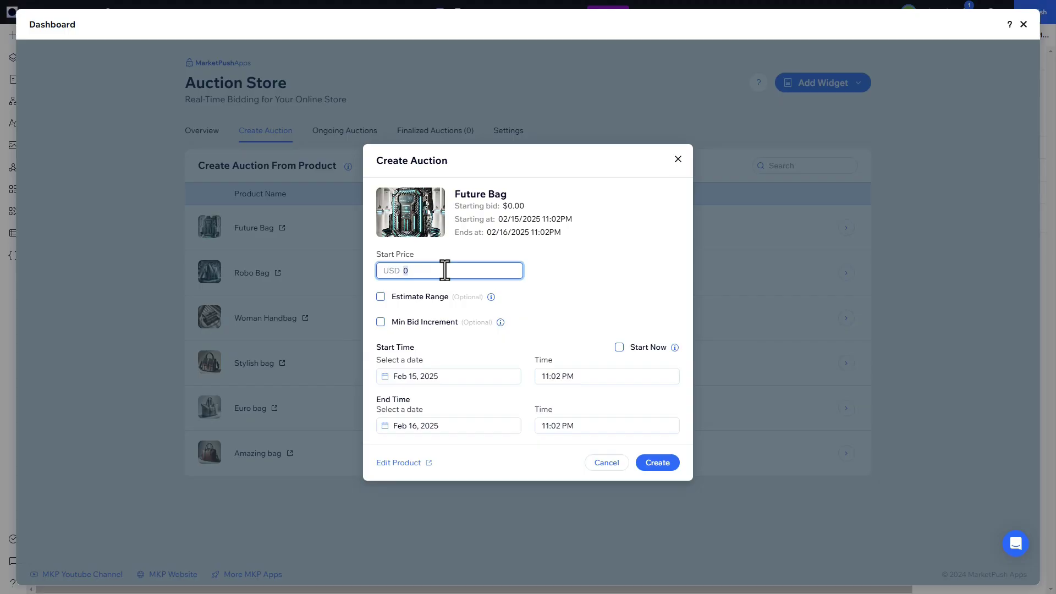
pyautogui.write('500')
pyautogui.moveTo(491, 301)
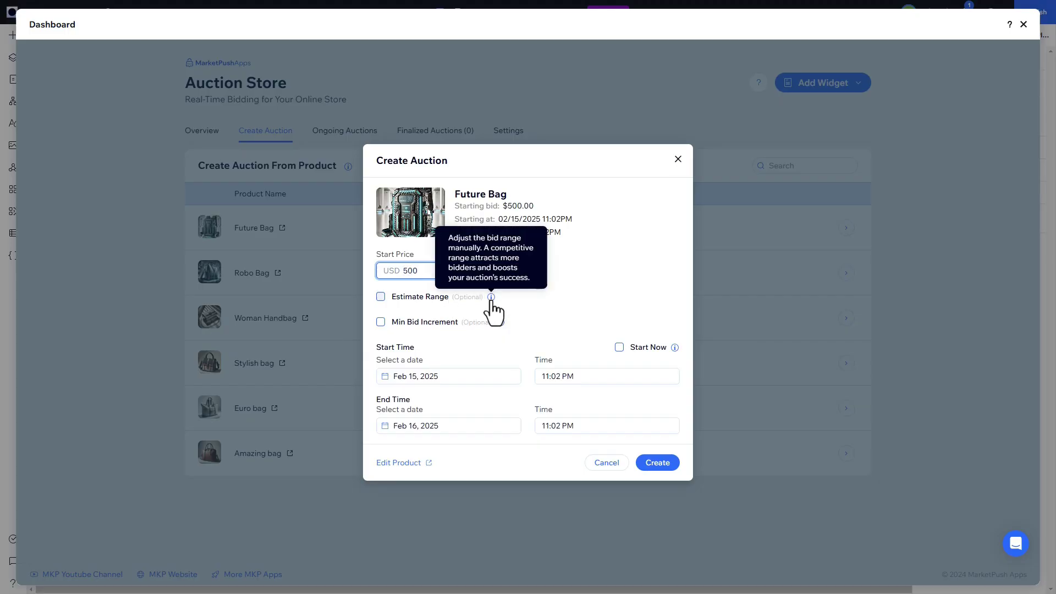
pyautogui.click(434, 323)
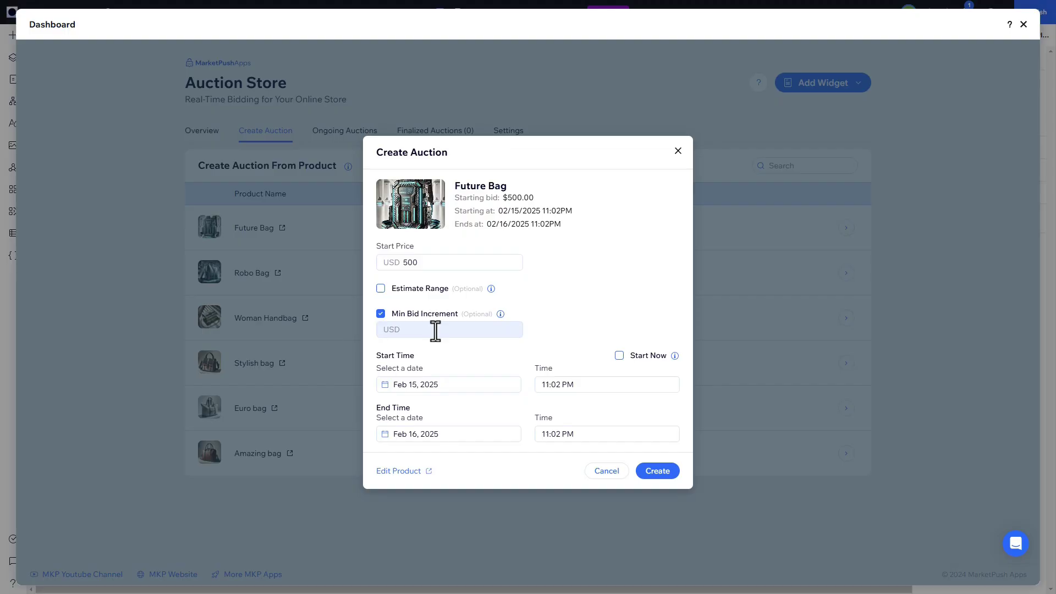
pyautogui.click(435, 330)
pyautogui.write('50')
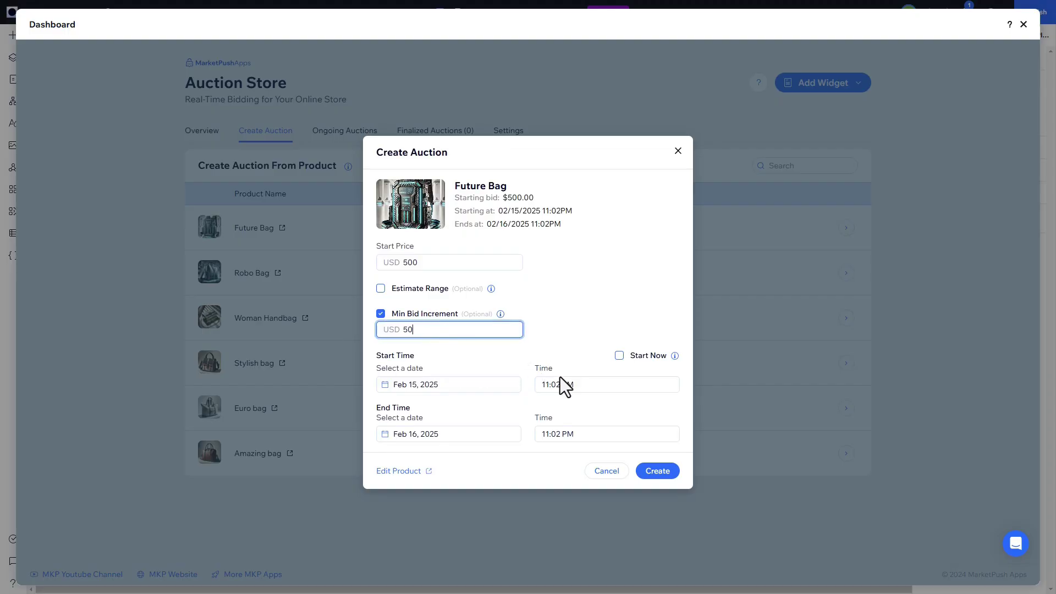
pyautogui.click(632, 361)
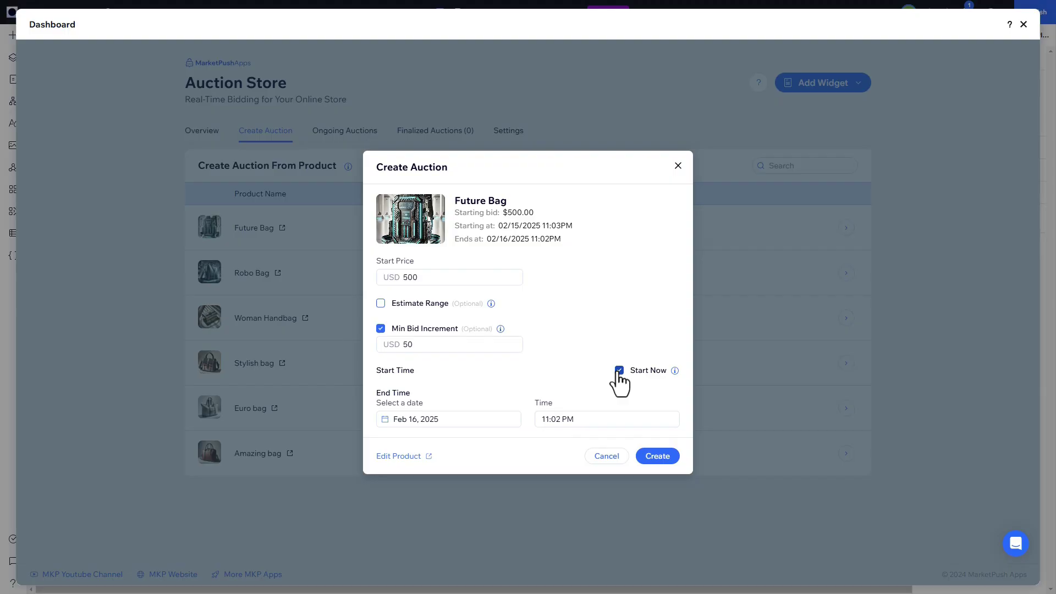
pyautogui.click(454, 420)
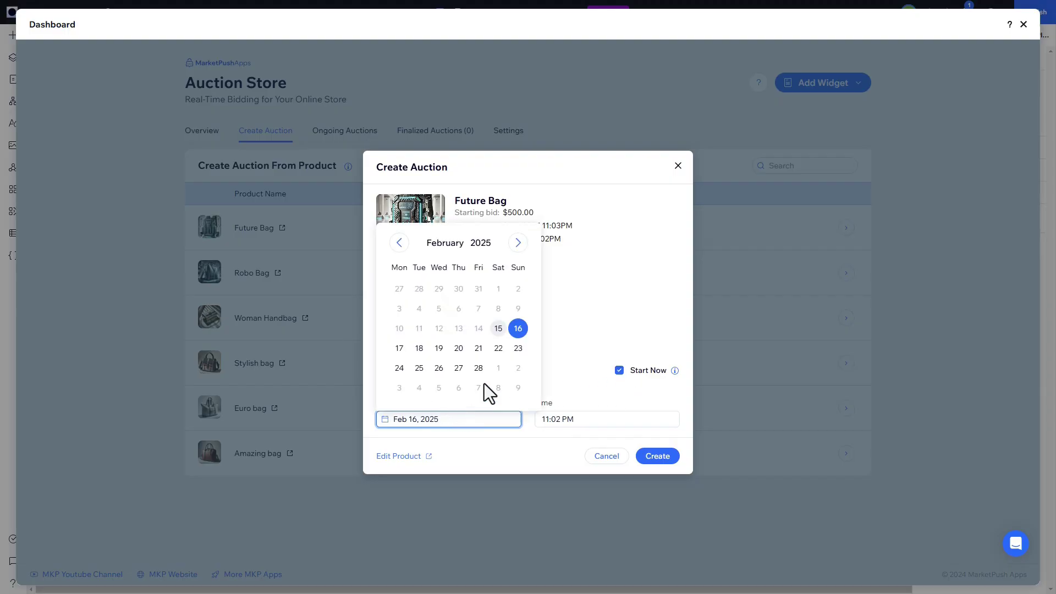
pyautogui.click(479, 368)
pyautogui.click(658, 456)
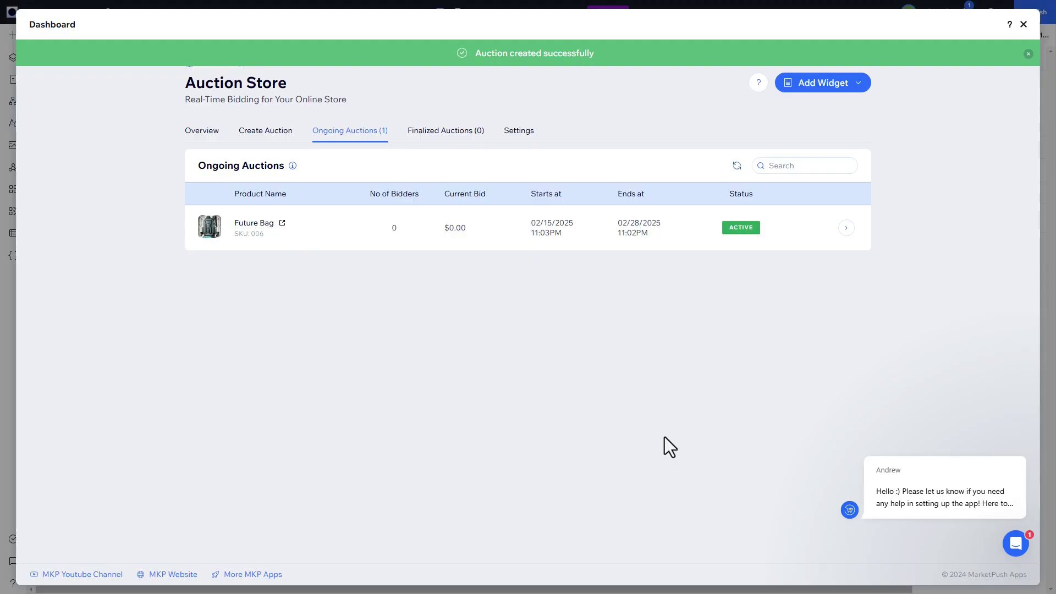
# Open the Future Bag auction's product page, confirming the site is published.
pyautogui.click(821, 230)
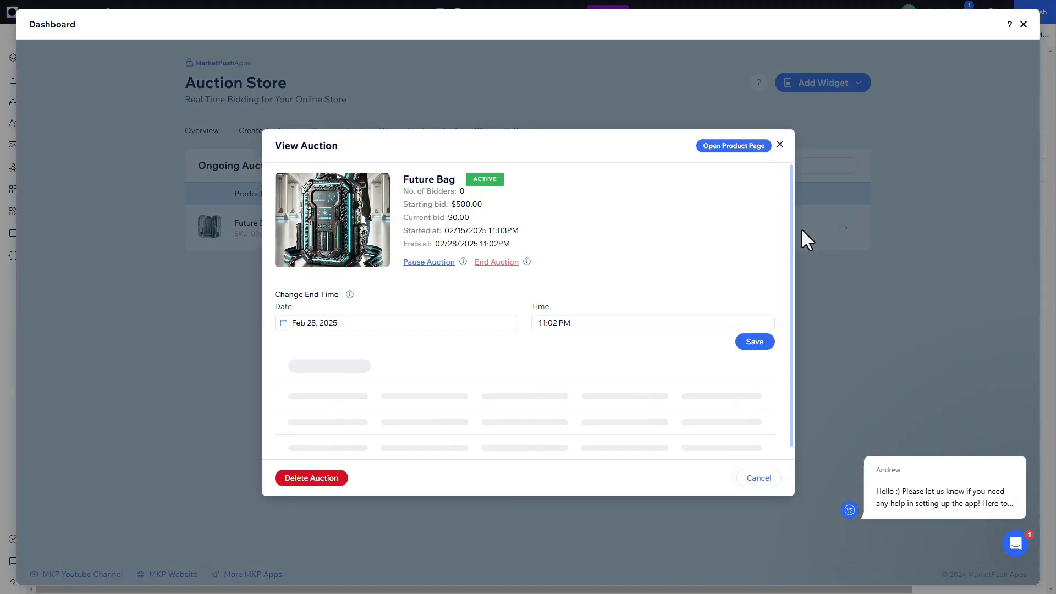
pyautogui.click(728, 148)
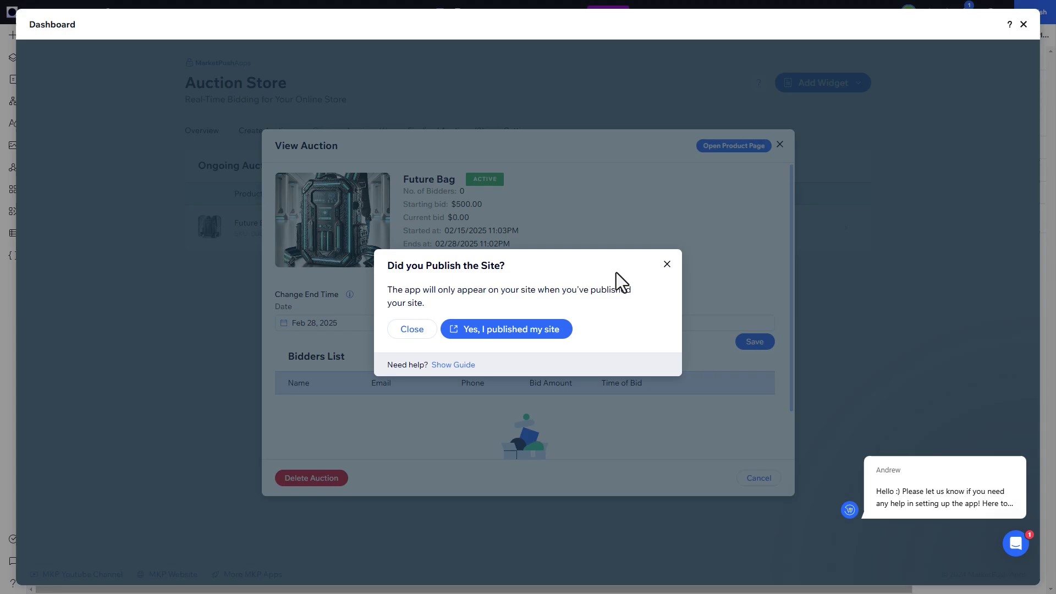
pyautogui.click(542, 330)
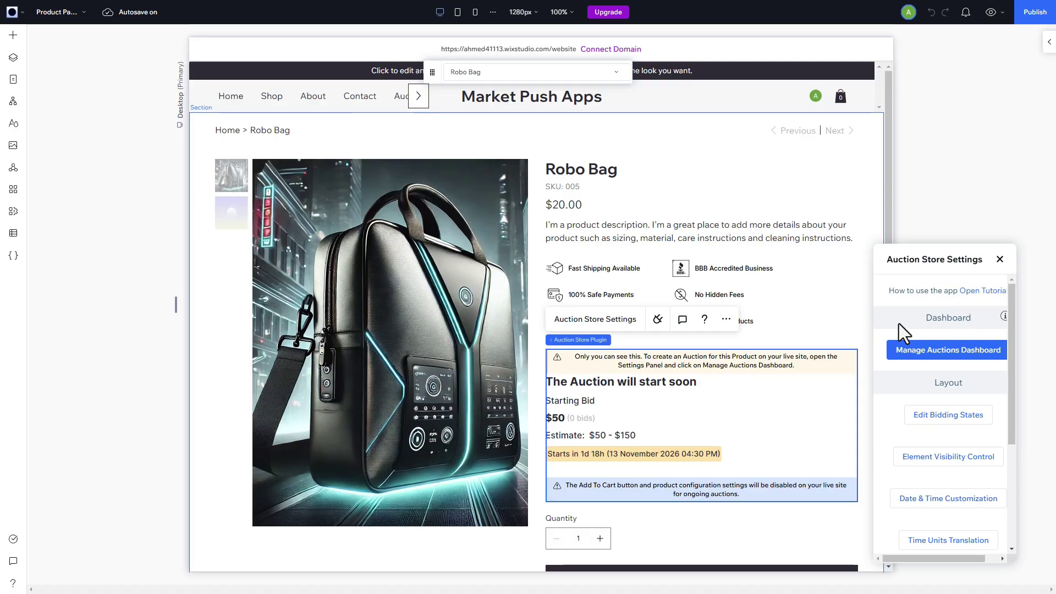
# Preview the auction-ended state and change its SOLD! label to SOLD!!!
pyautogui.click(947, 418)
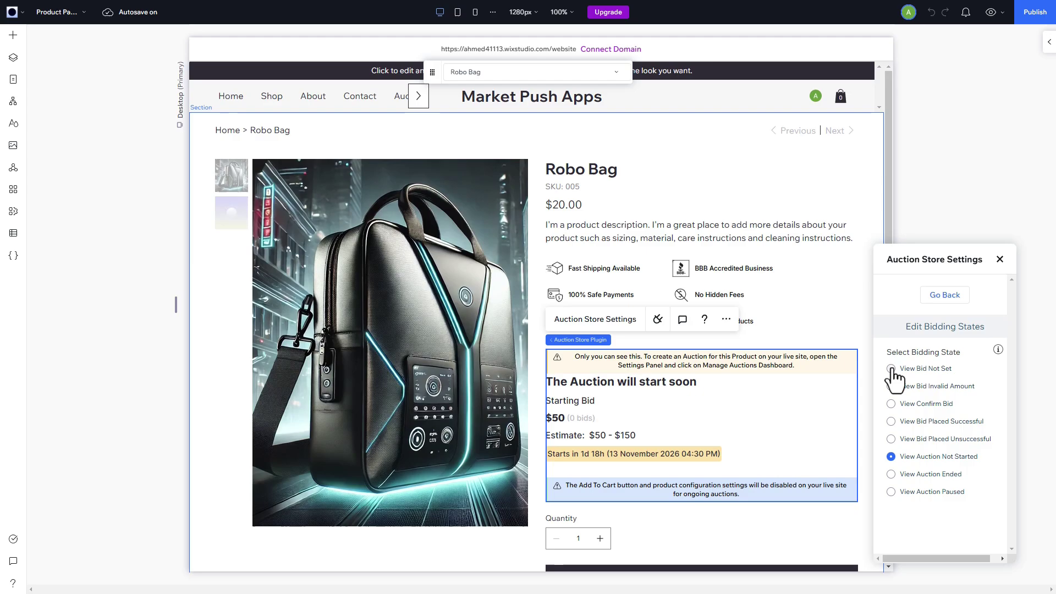
pyautogui.click(920, 487)
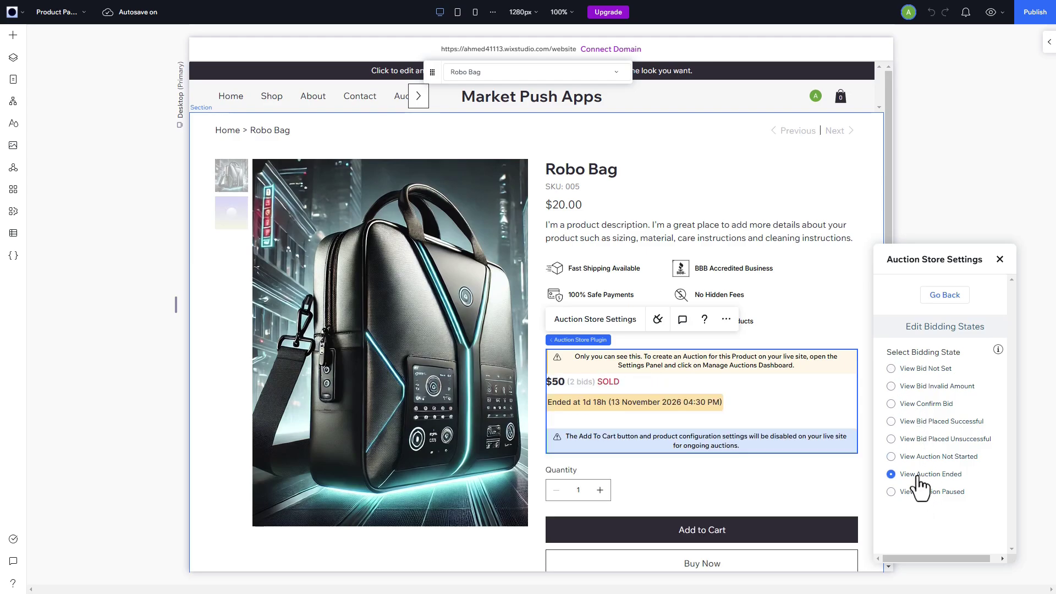
pyautogui.click(621, 384)
pyautogui.doubleClick(624, 384)
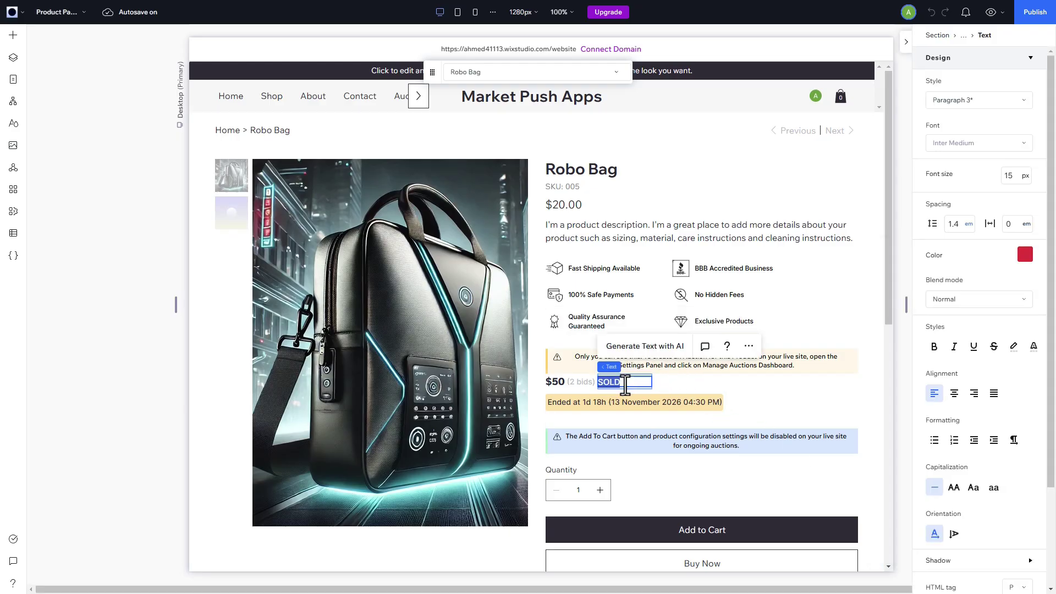
pyautogui.click(625, 383)
pyautogui.write('!!!')
pyautogui.click(684, 387)
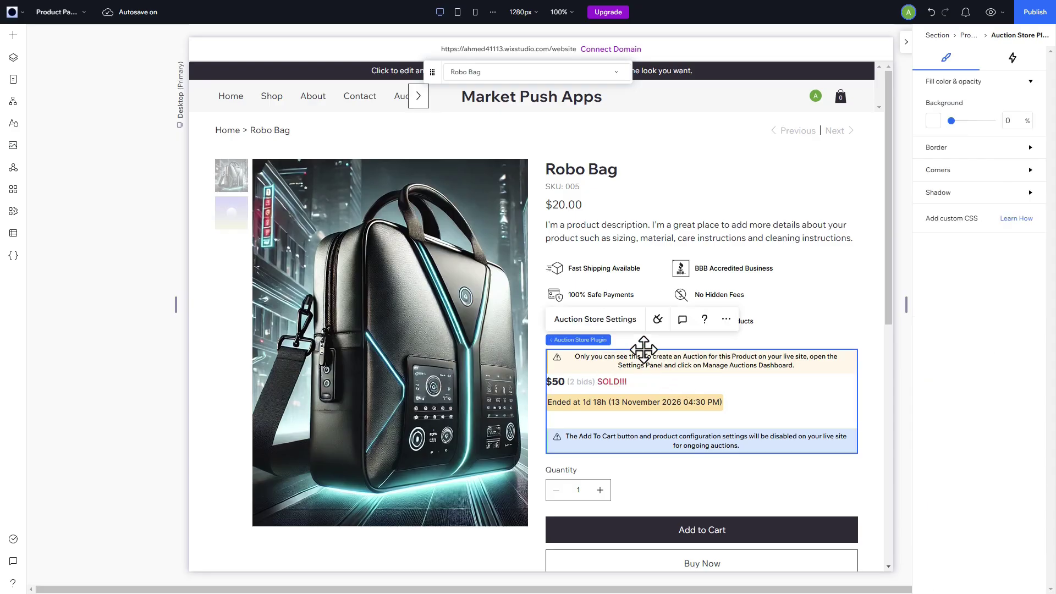
pyautogui.click(628, 325)
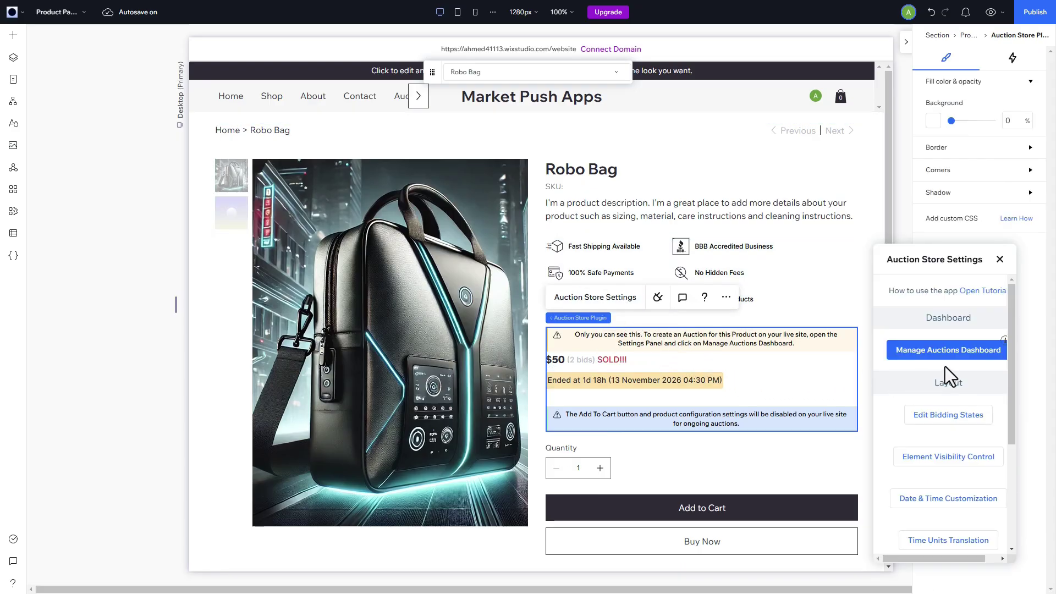
# In the bid-placed-successful state, set 'Your Bid Is The Highest' to the Bitter Black font.
pyautogui.click(957, 418)
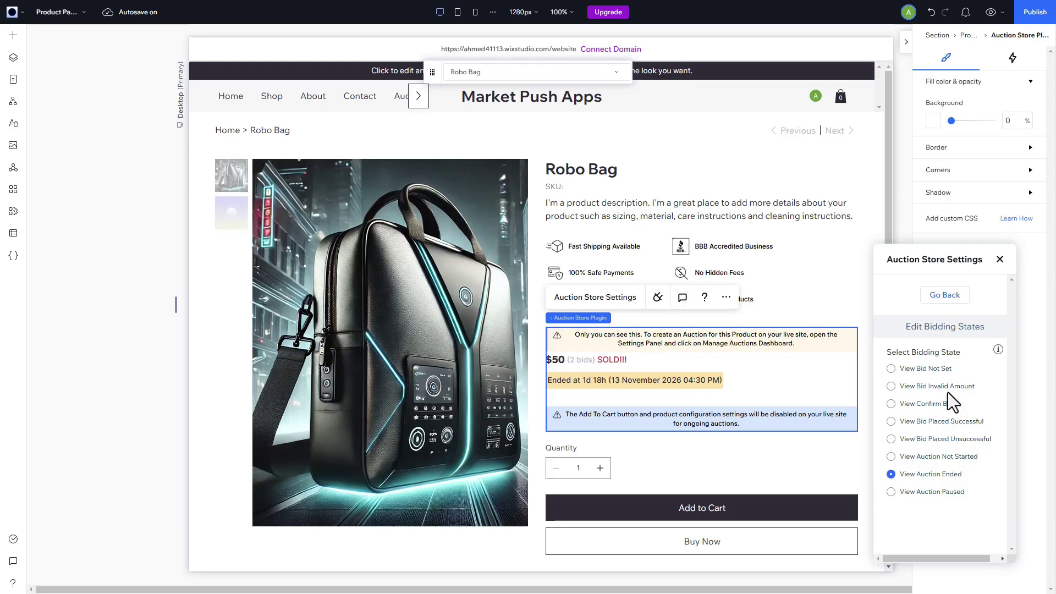
pyautogui.click(929, 422)
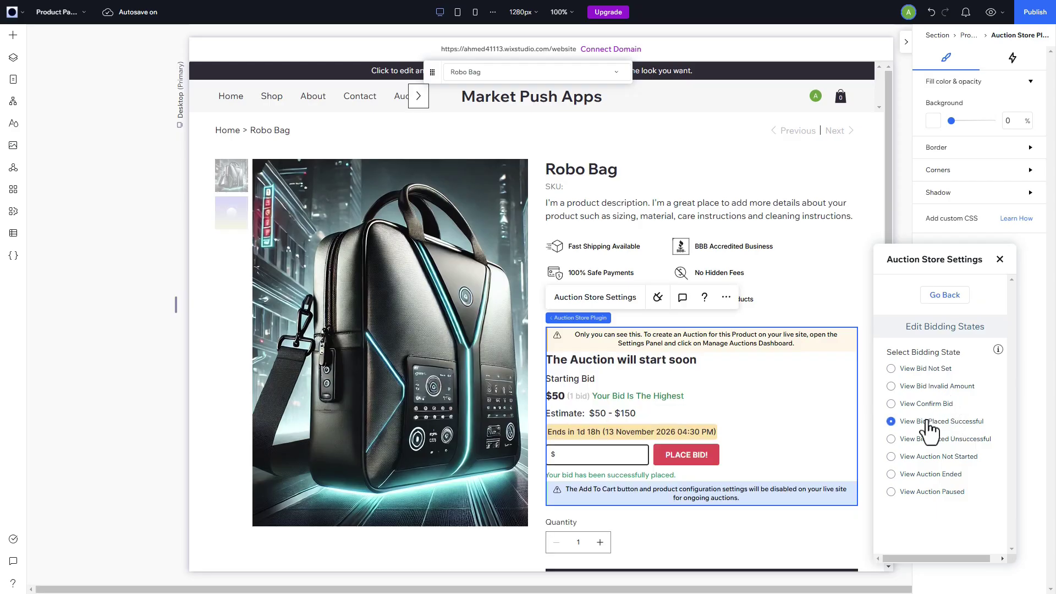
pyautogui.click(670, 394)
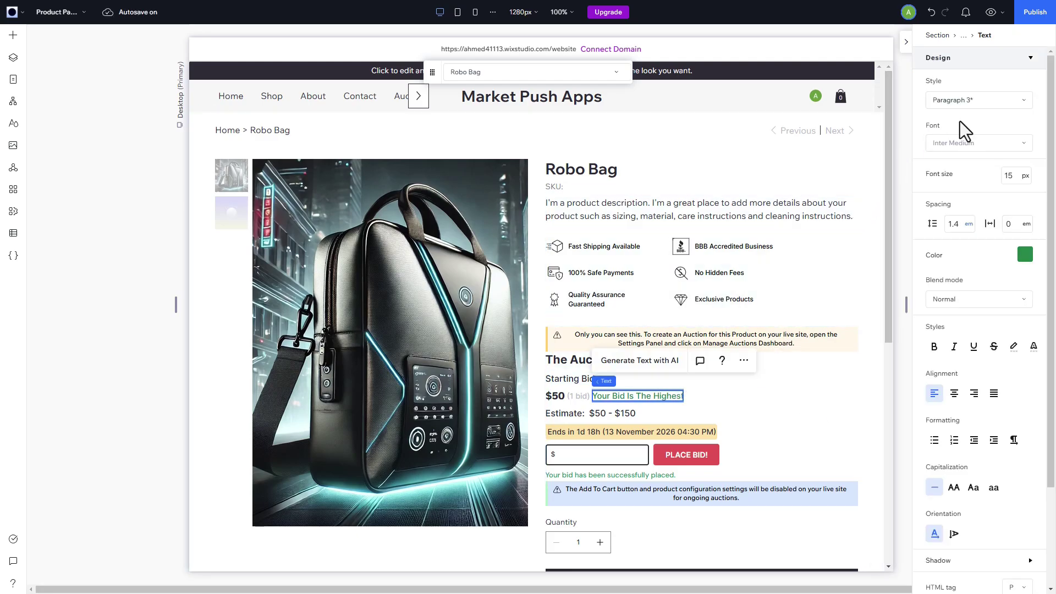
pyautogui.click(976, 144)
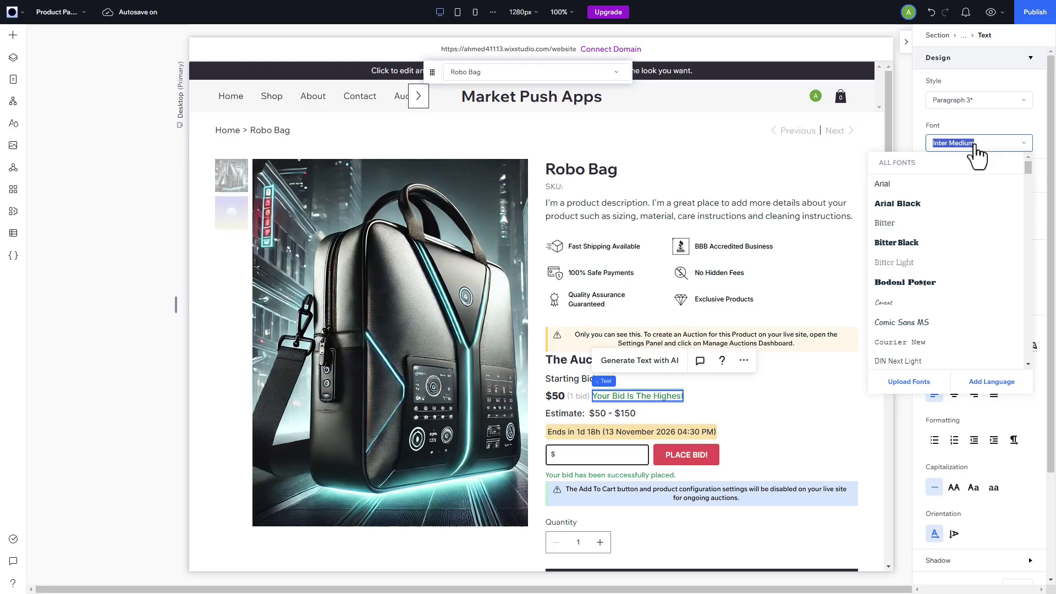
pyautogui.click(949, 251)
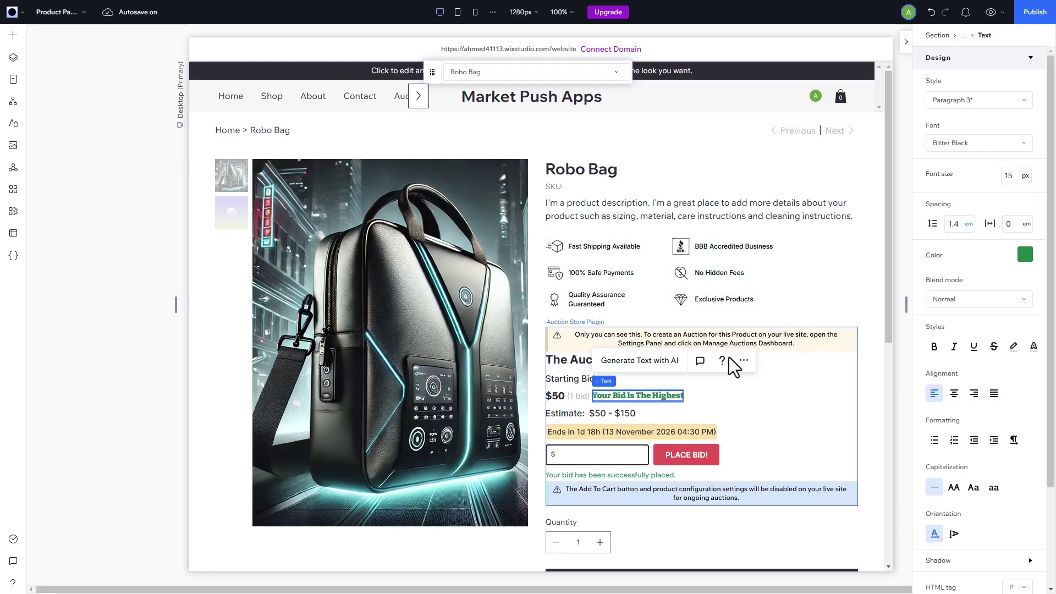
pyautogui.click(582, 337)
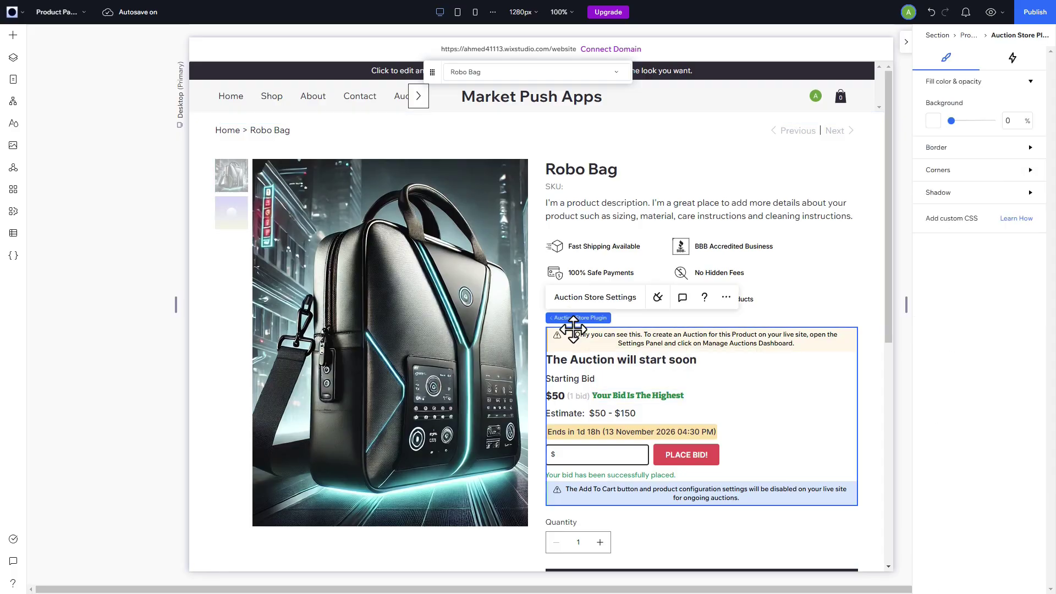
pyautogui.click(602, 322)
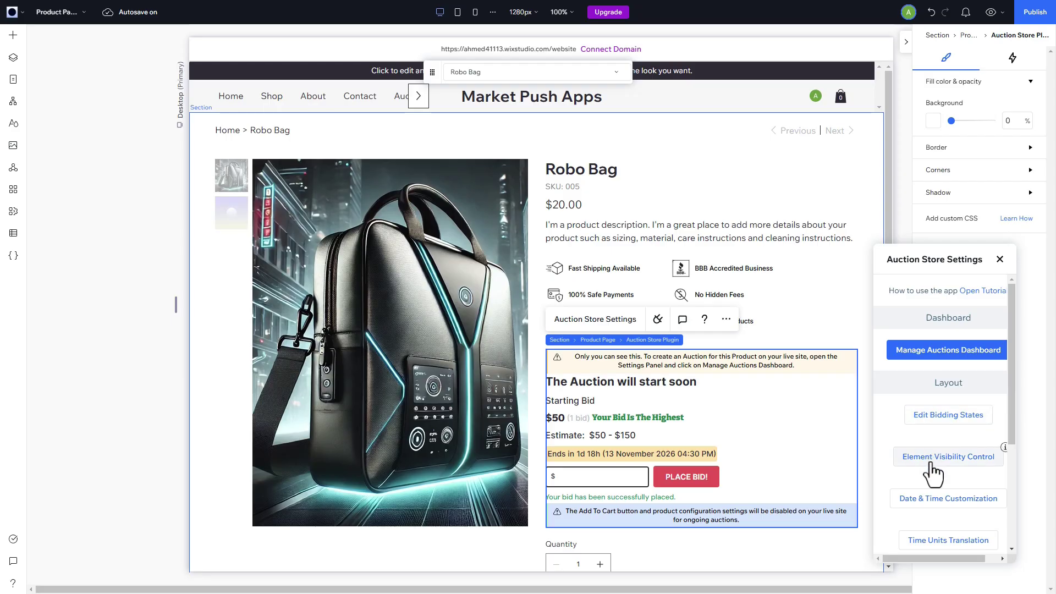
pyautogui.scroll(-1, 933, 446)
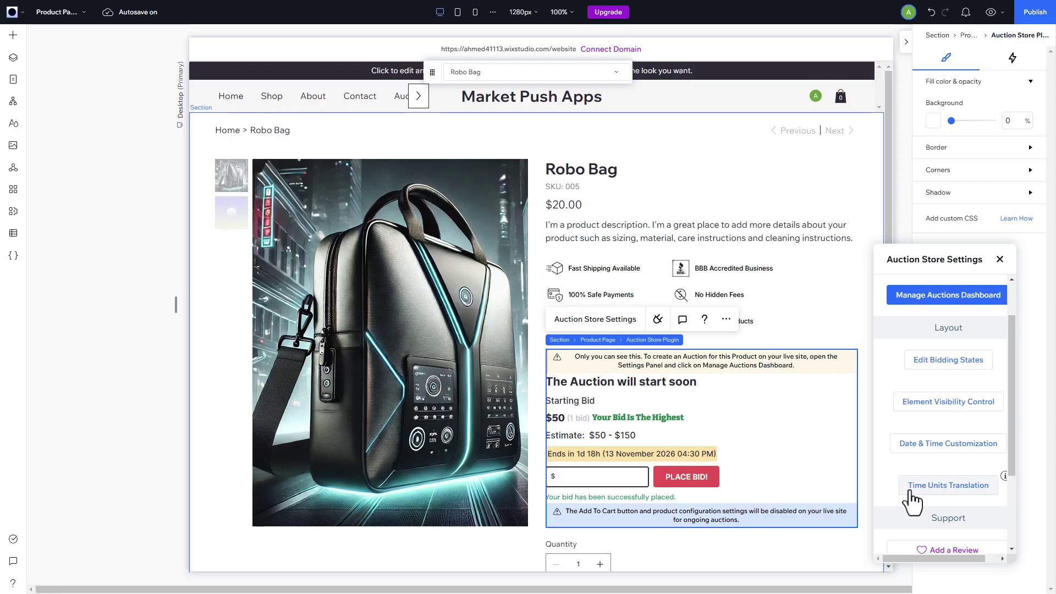
pyautogui.scroll(-1, 911, 456)
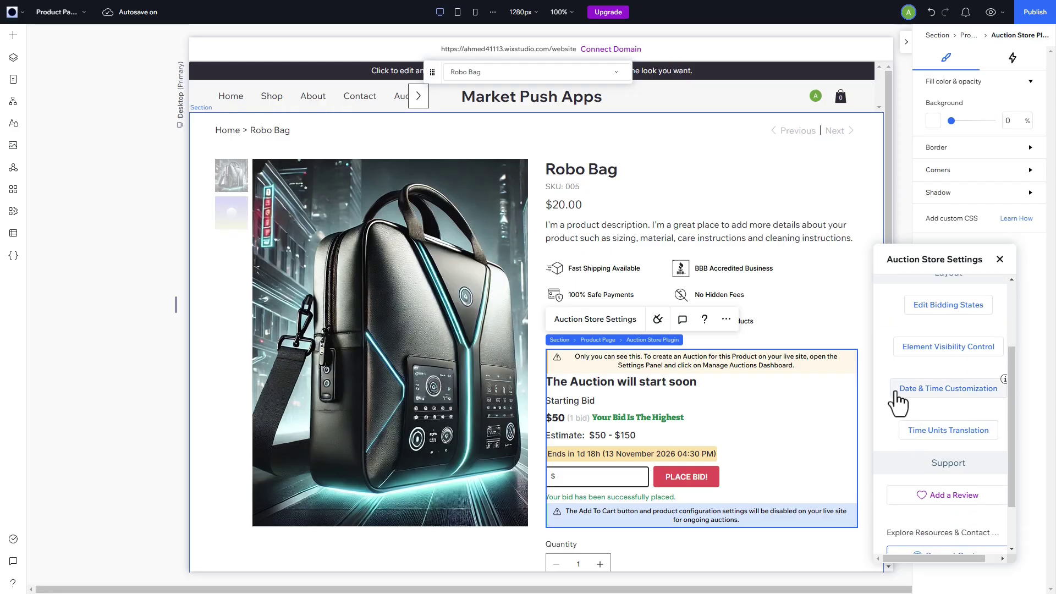
pyautogui.scroll(-1, 902, 423)
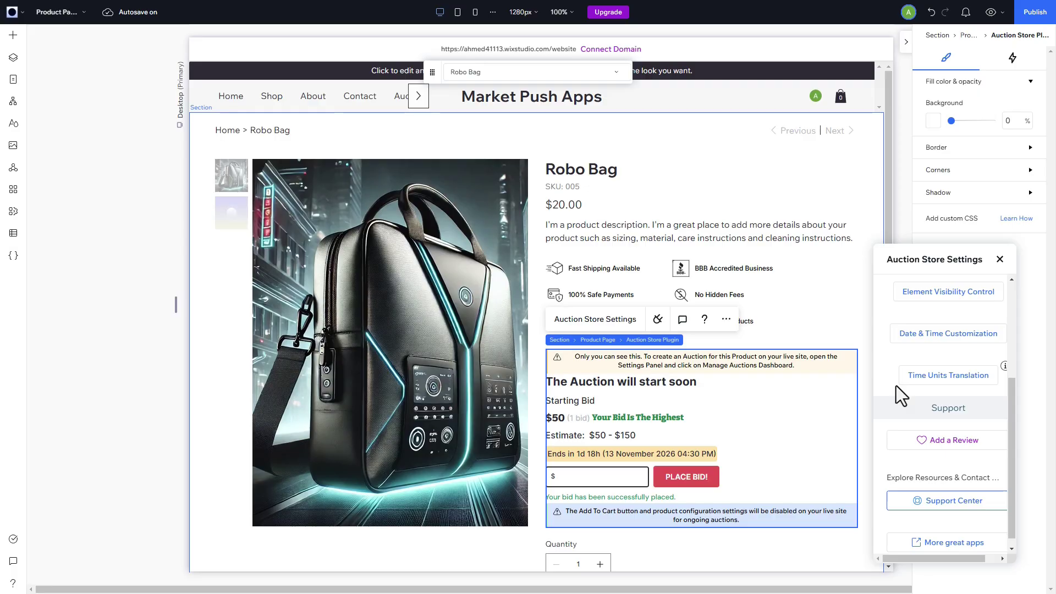
# Choose Auctions Page from the site's page list.
pyautogui.click(59, 14)
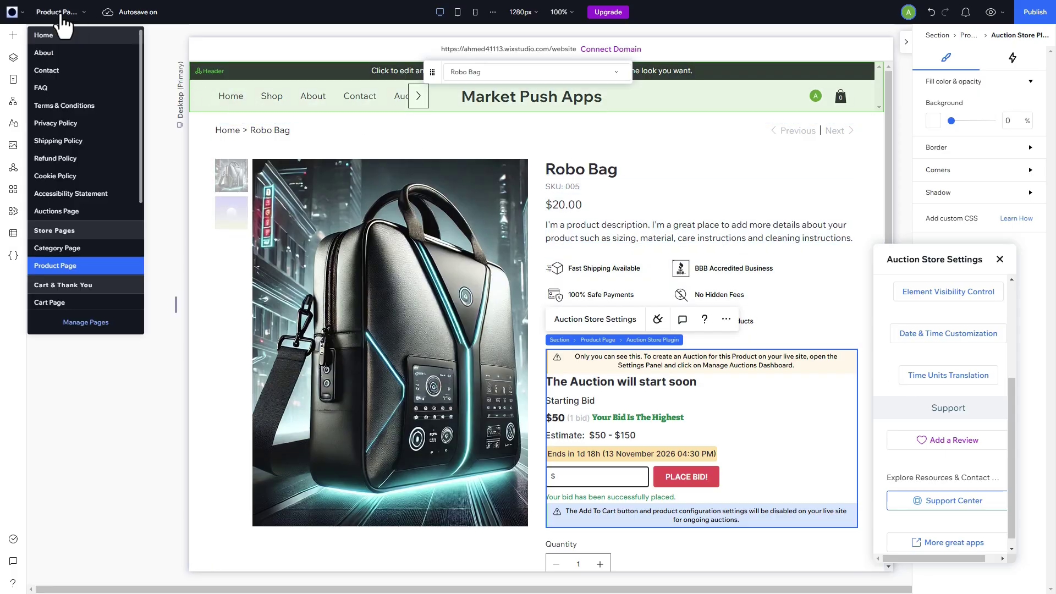
pyautogui.click(112, 212)
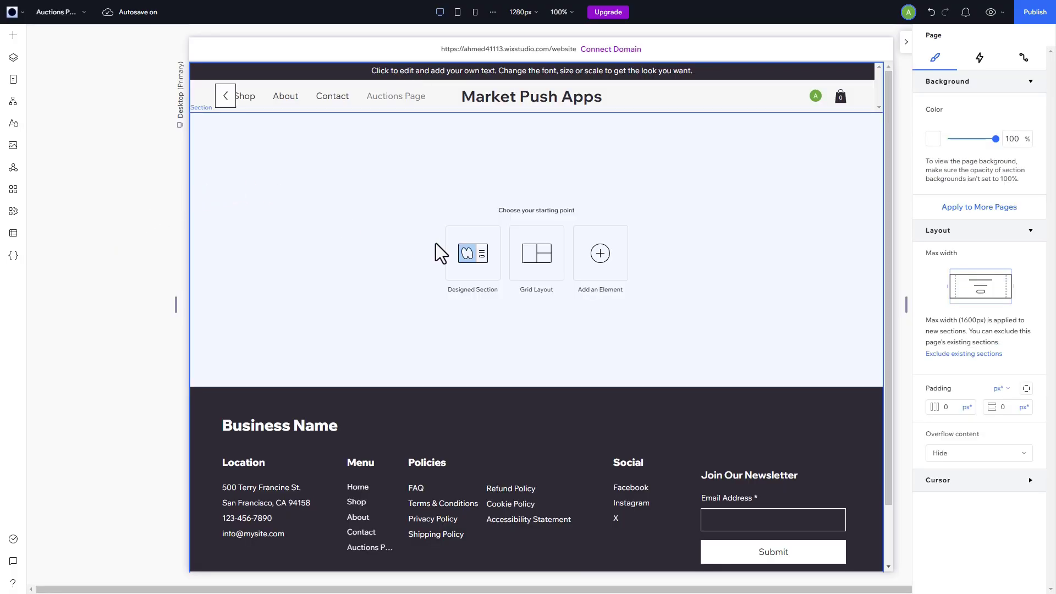
# Drag the Auction Store Widget from App Widgets into the Auctions Page section.
pyautogui.click(601, 269)
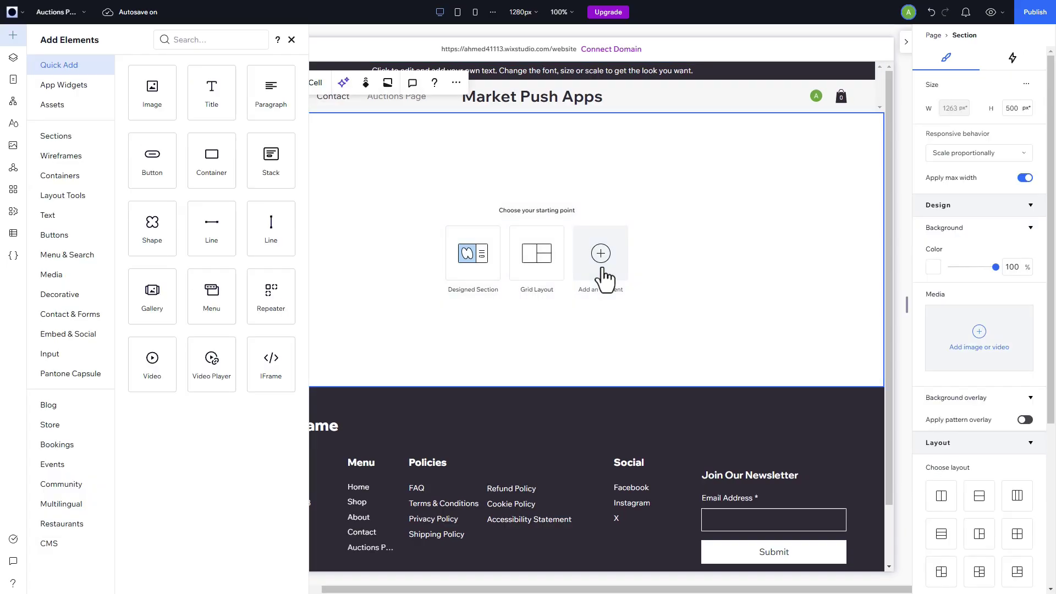
pyautogui.click(81, 88)
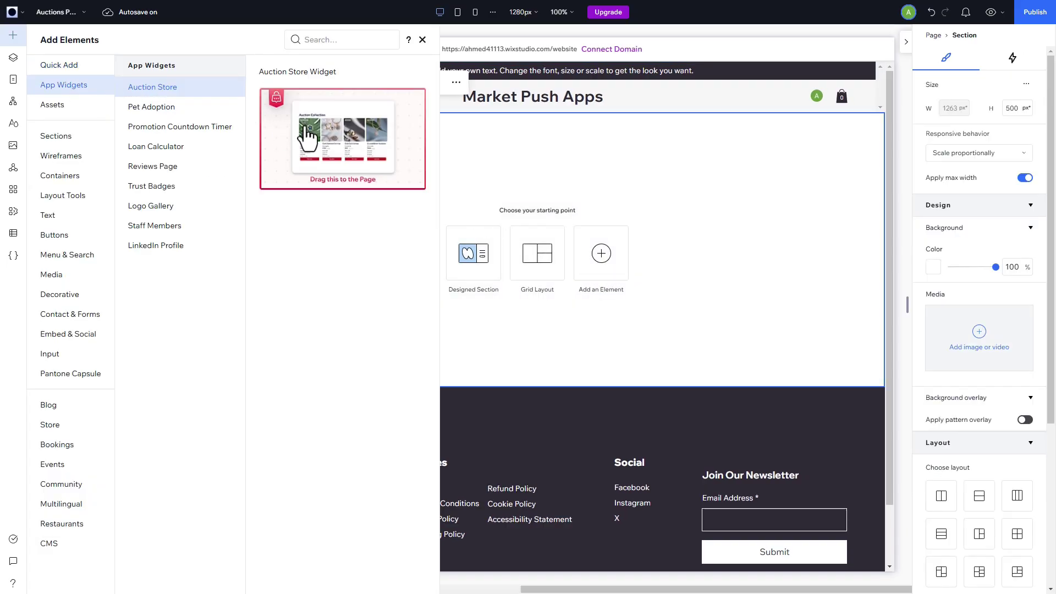
pyautogui.moveTo(302, 134); pyautogui.dragTo(372, 209)
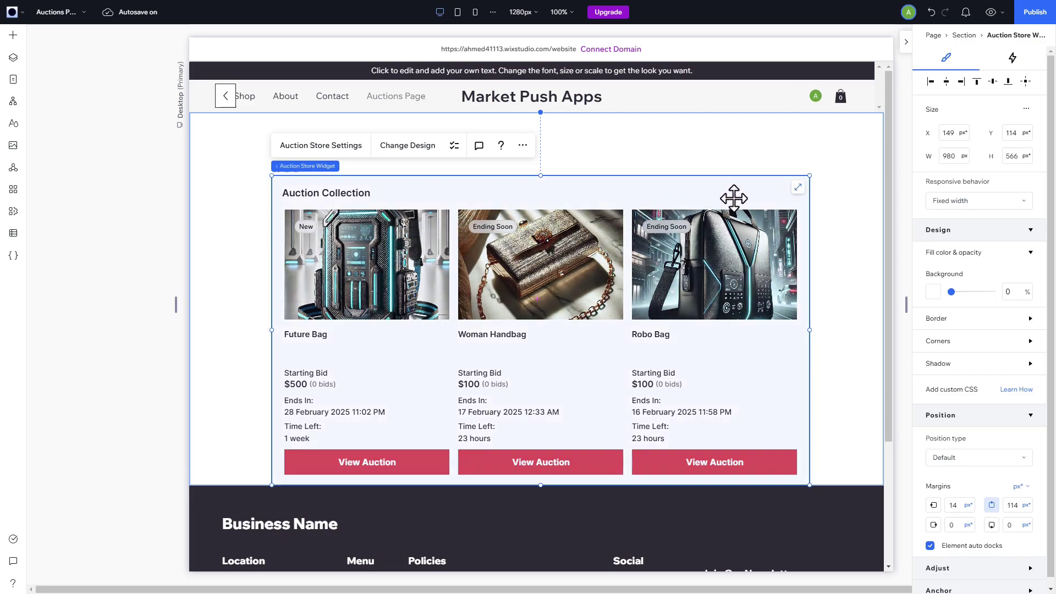
# Stretch the Auction Collection widget to full 1263 px width, then select the first View Auction button.
pyautogui.click(797, 189)
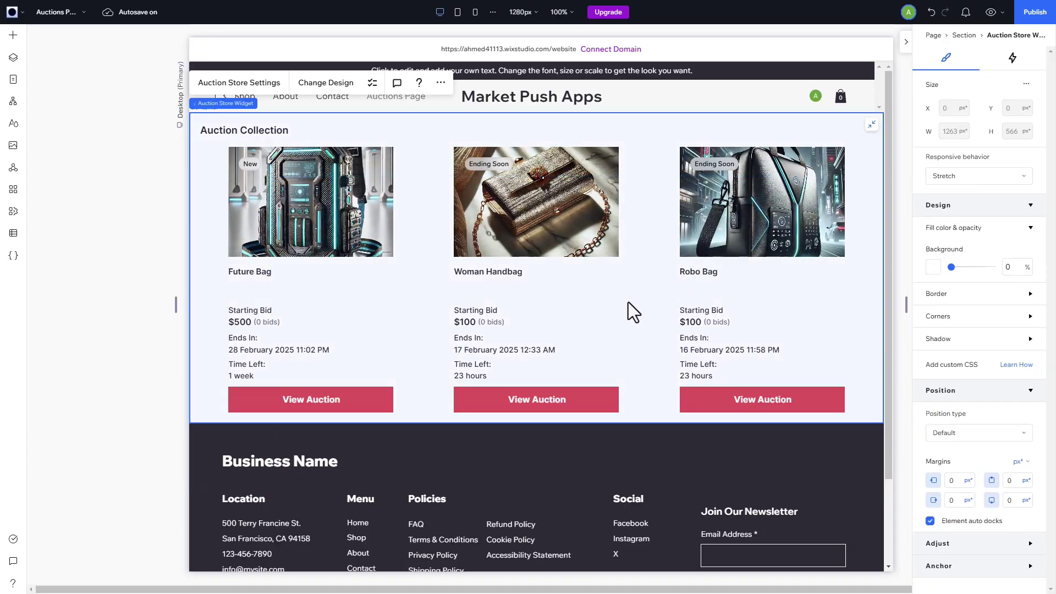
pyautogui.click(306, 394)
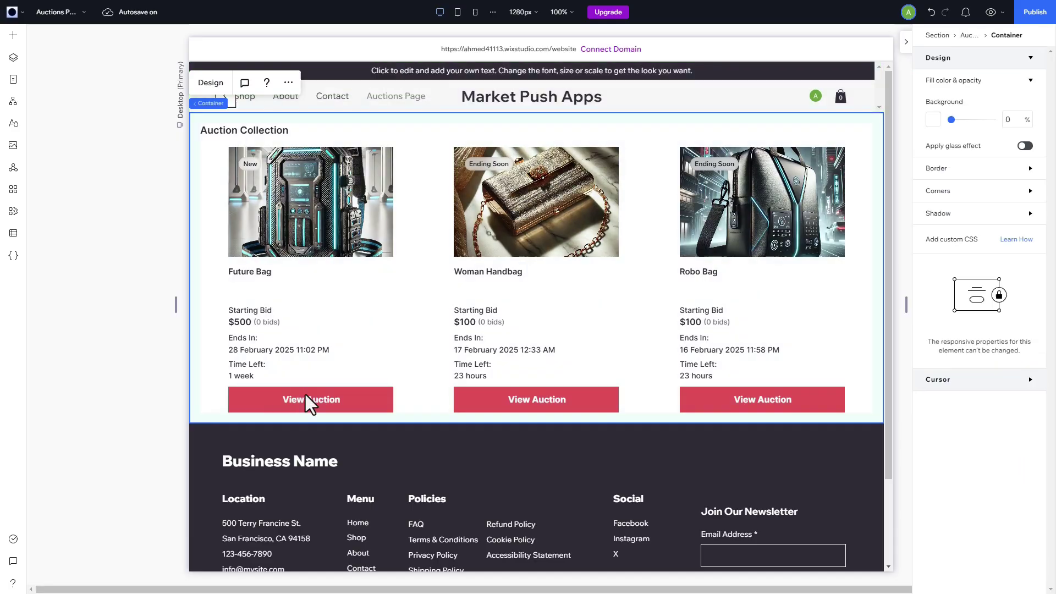
pyautogui.click(368, 394)
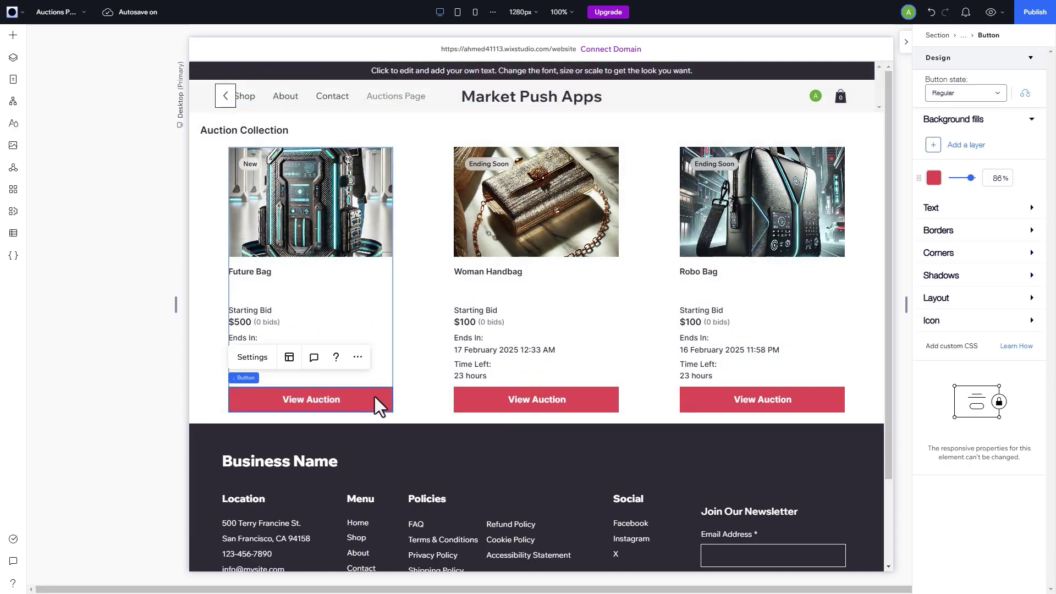
# Replace the View Auction buttons' red fill with the custom blue #050BD3.
pyautogui.click(933, 178)
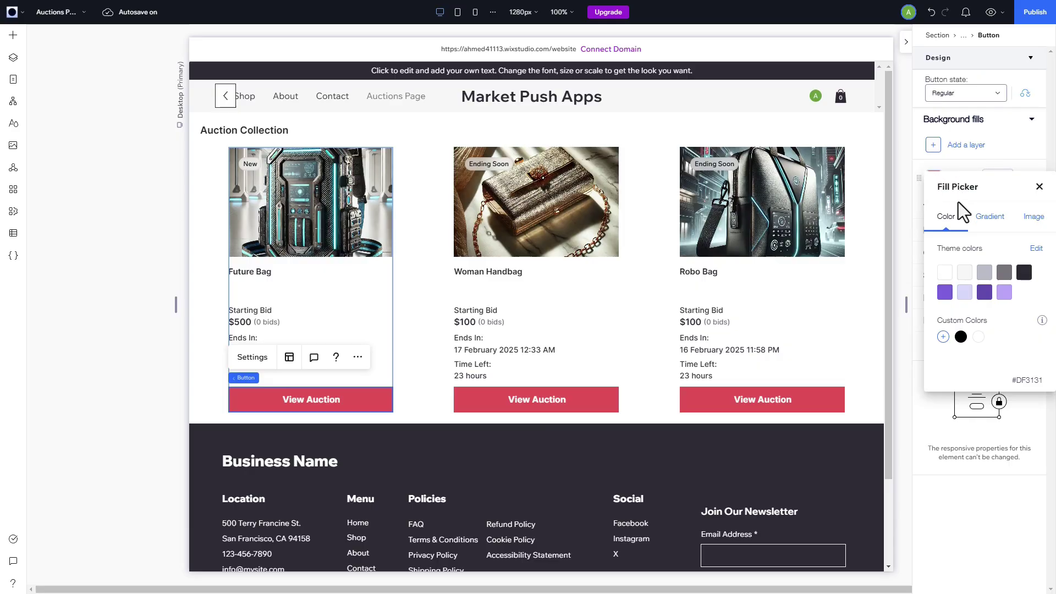
pyautogui.click(943, 337)
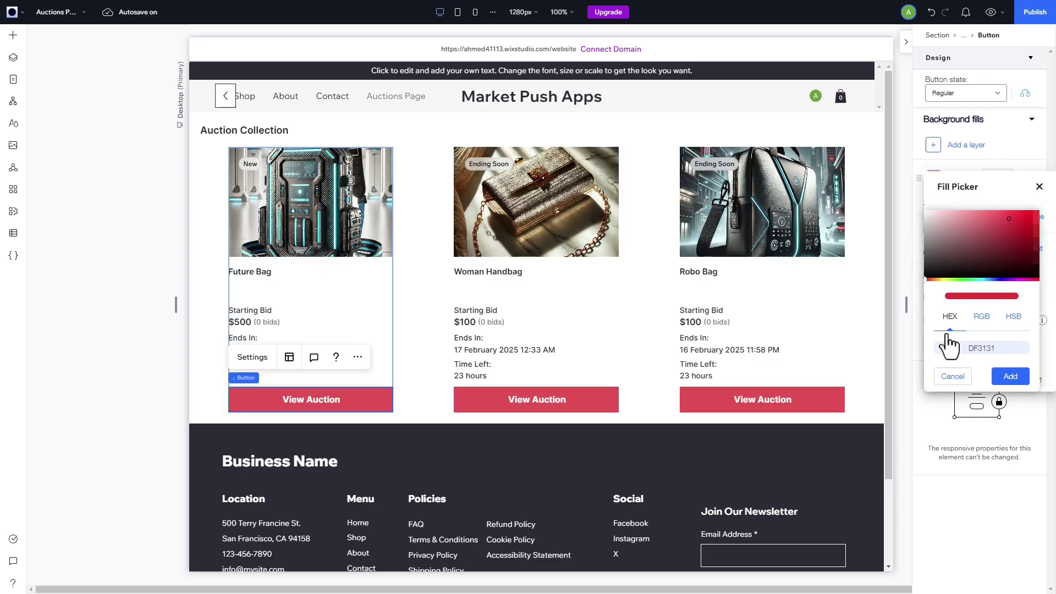
pyautogui.click(991, 279)
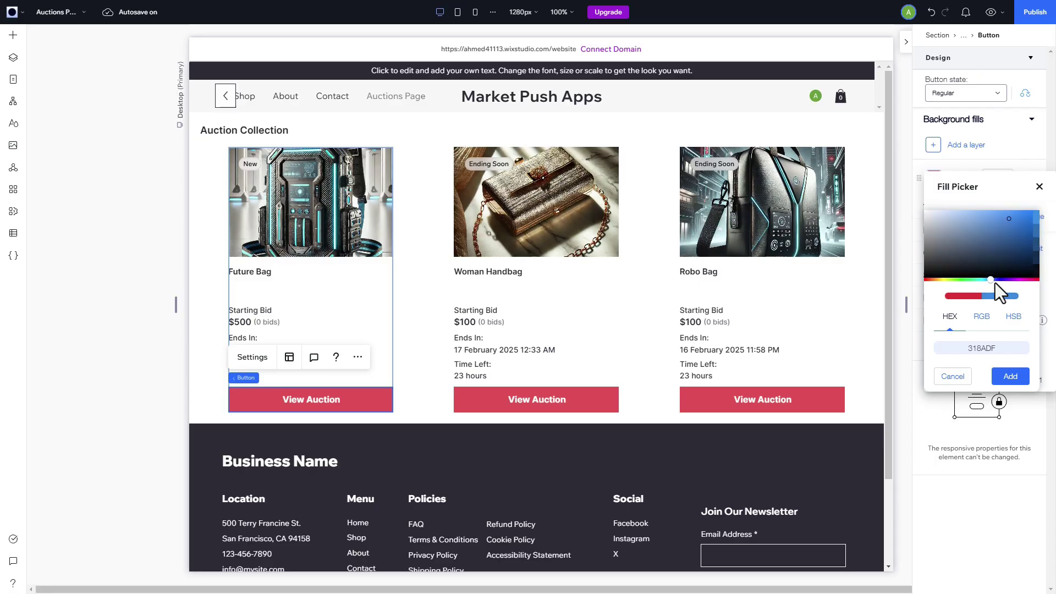
pyautogui.moveTo(992, 280); pyautogui.dragTo(1000, 279)
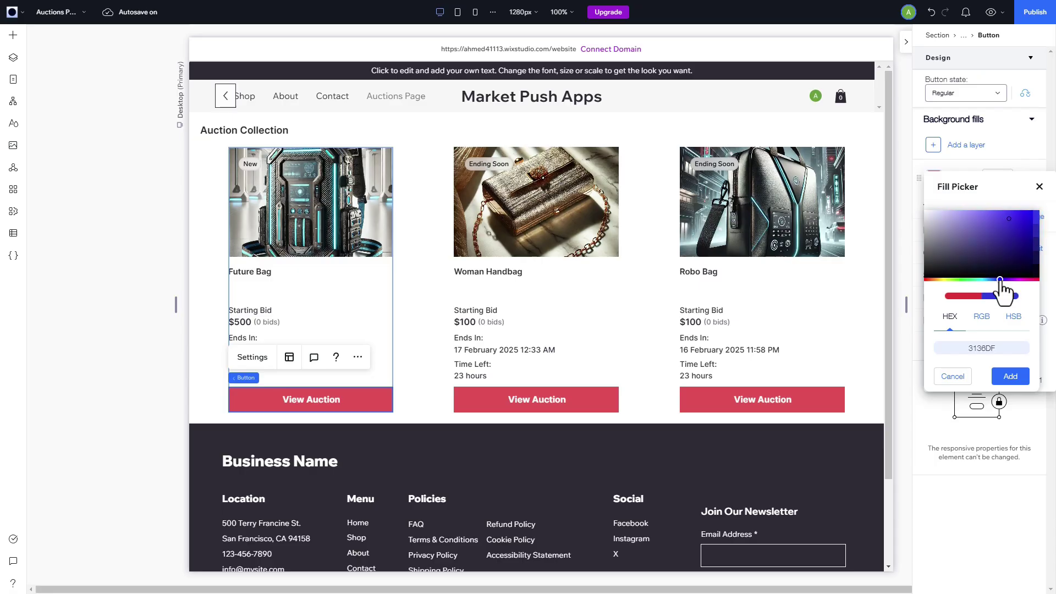
pyautogui.click(1028, 228)
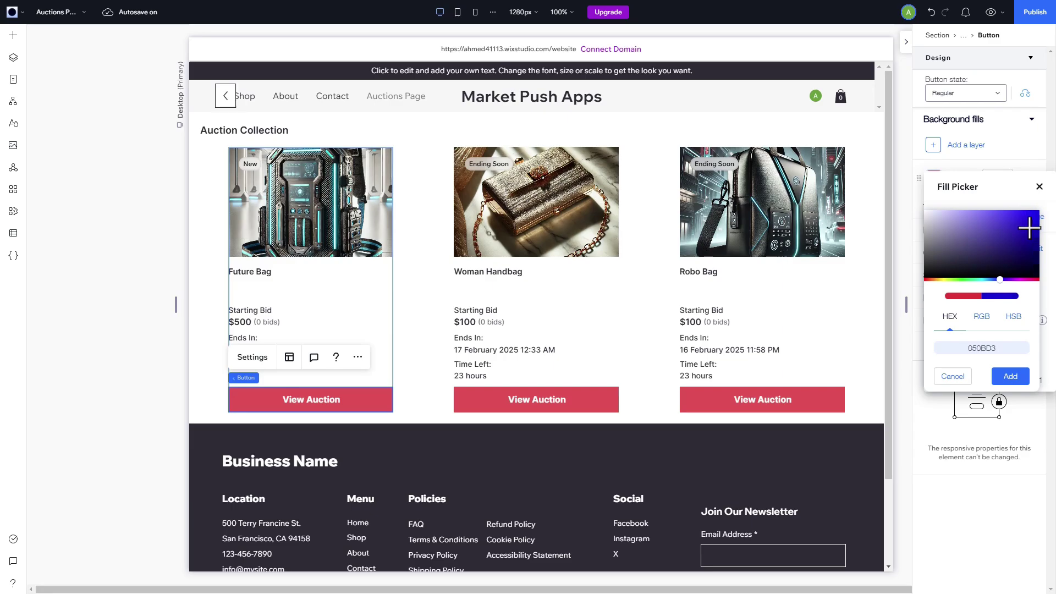
pyautogui.click(998, 379)
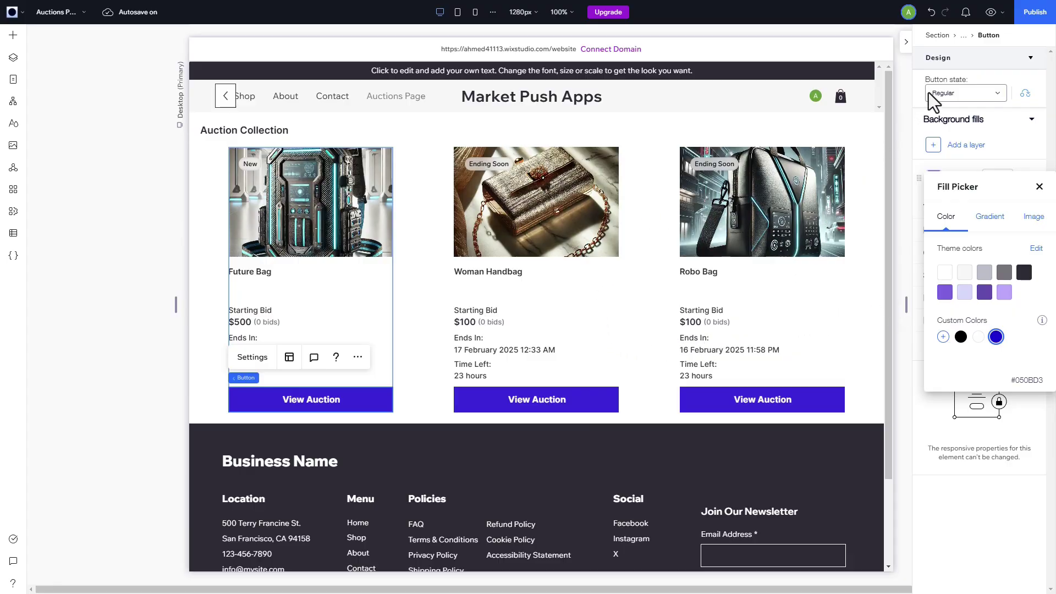
# Publish the site with the Auctions Page changes and wait for the Congratulations dialog.
pyautogui.click(1027, 12)
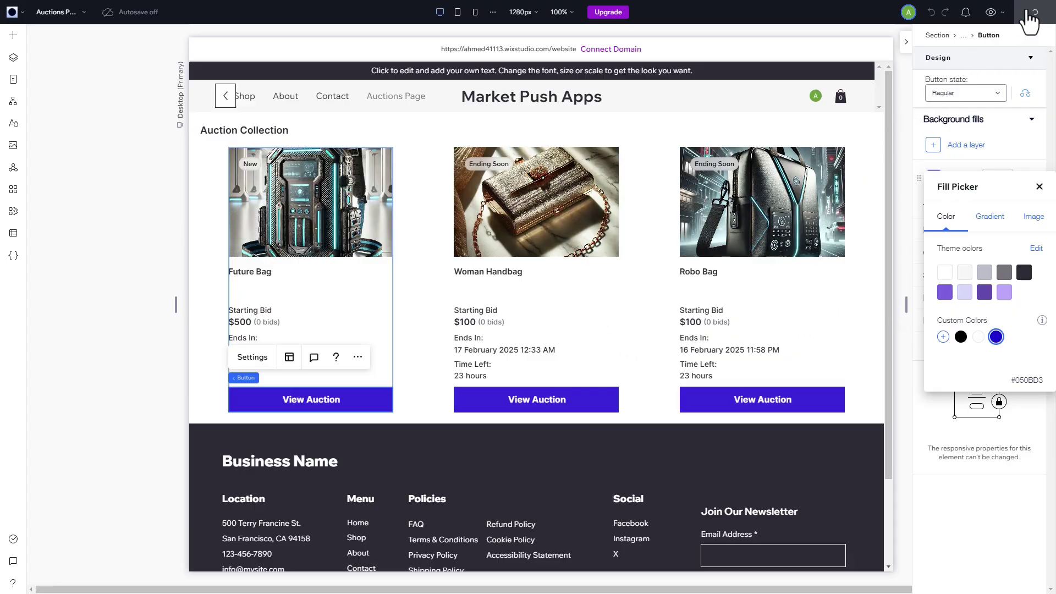